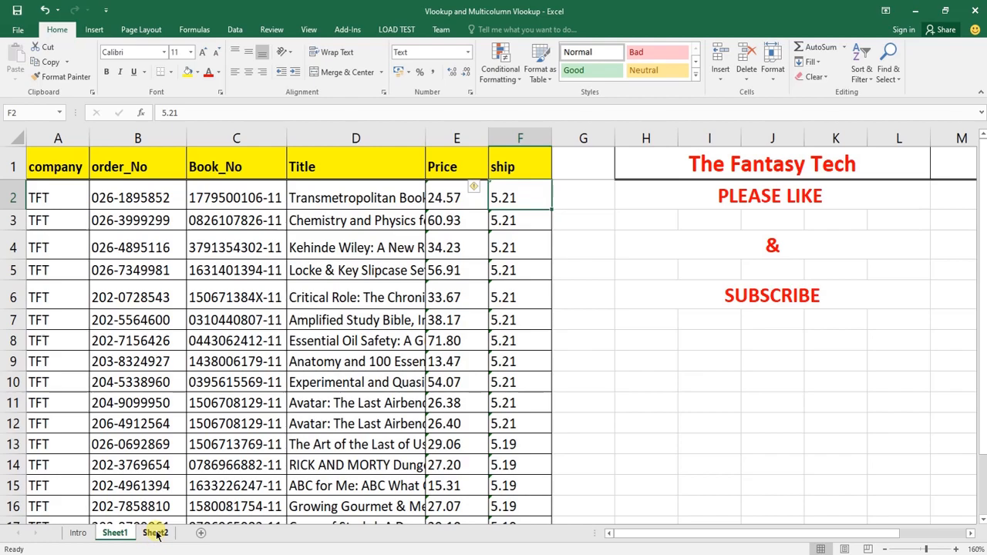
Switch to Sheet2 and examine the empty Book_No, Title, Price and ship cells in C3:F12, ending on C3
click(155, 532)
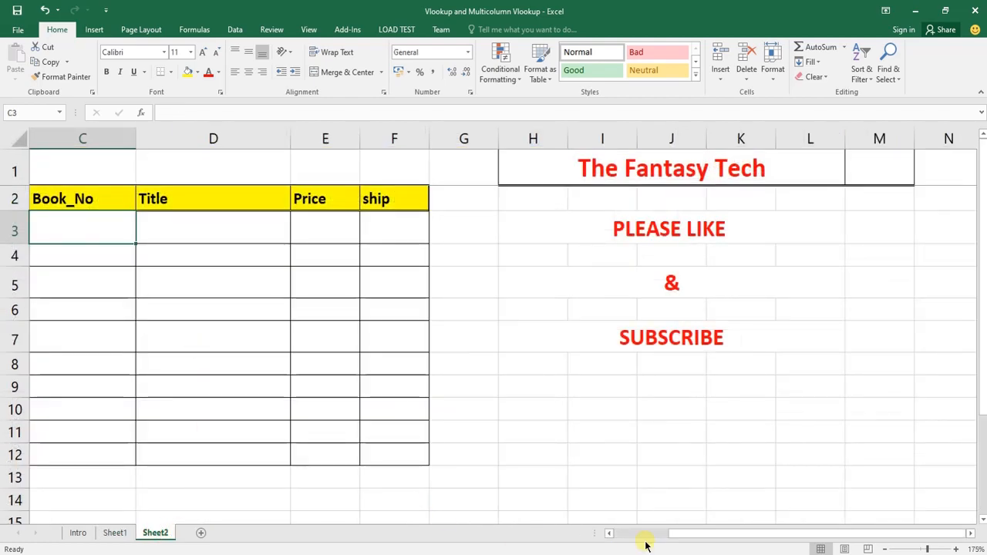
drag(648, 537, 590, 511)
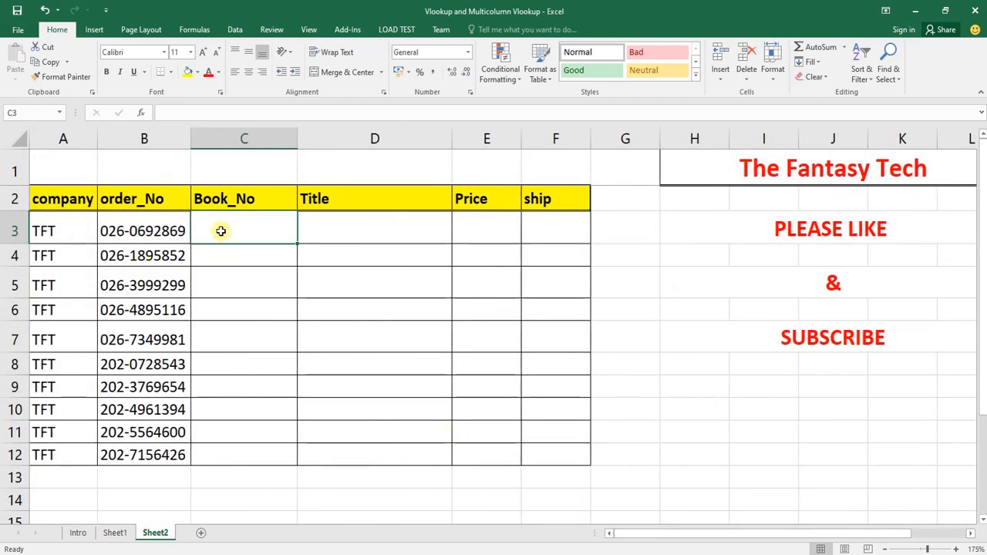
drag(238, 238, 547, 229)
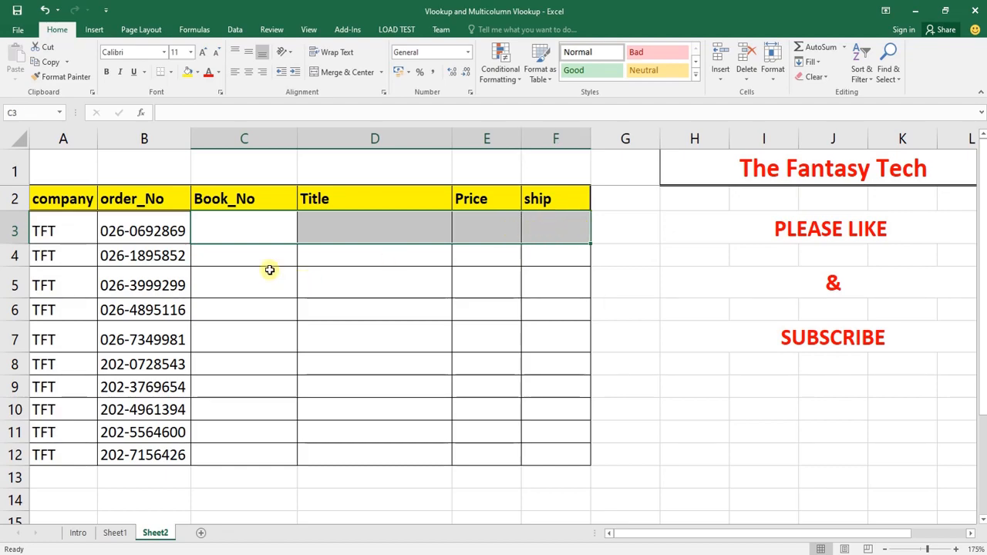
drag(239, 229, 531, 451)
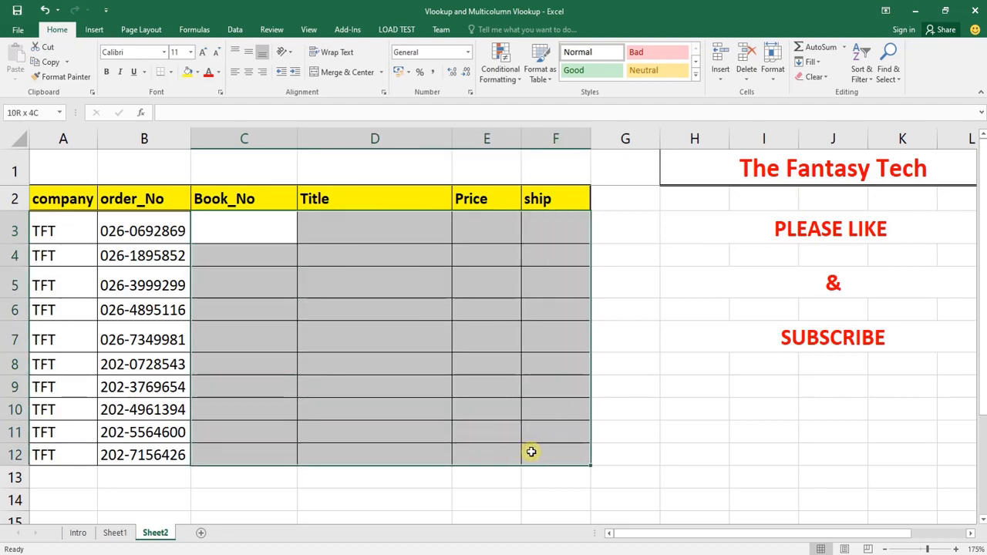
drag(246, 231, 260, 453)
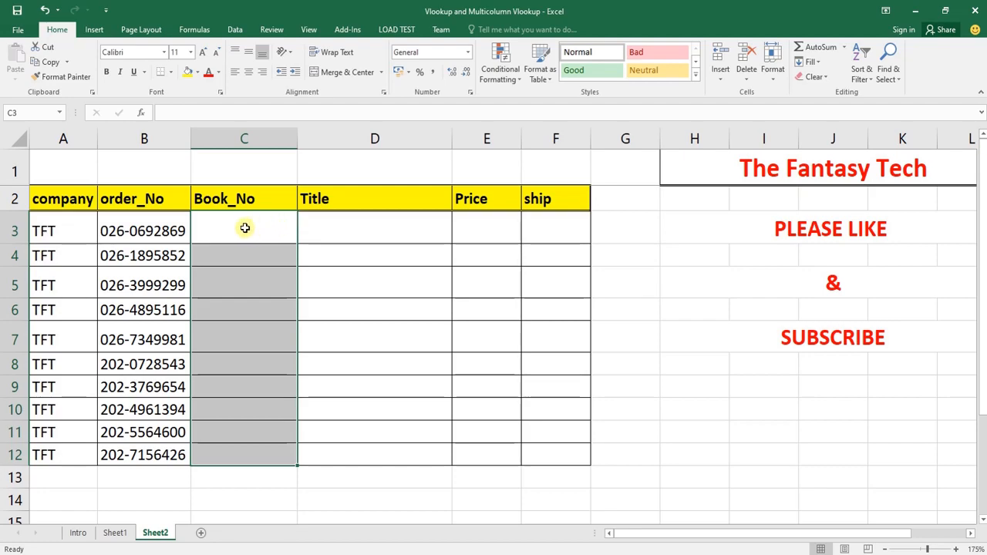
drag(244, 228, 553, 446)
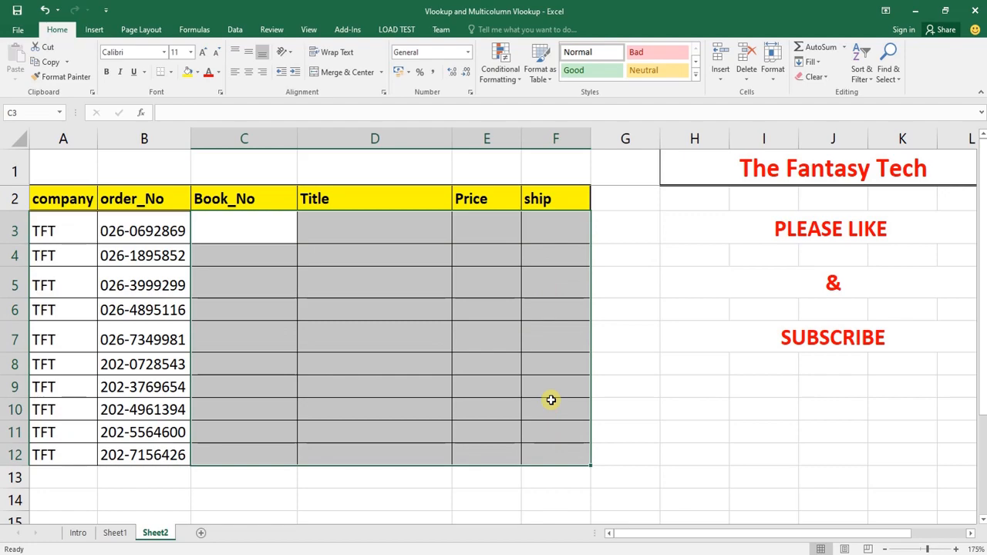
click(233, 220)
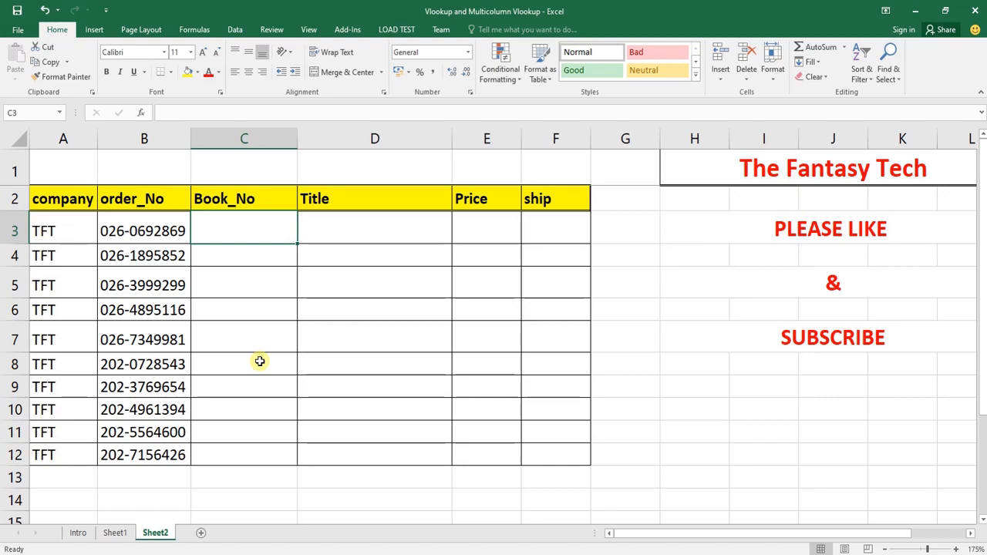
text(=vl)
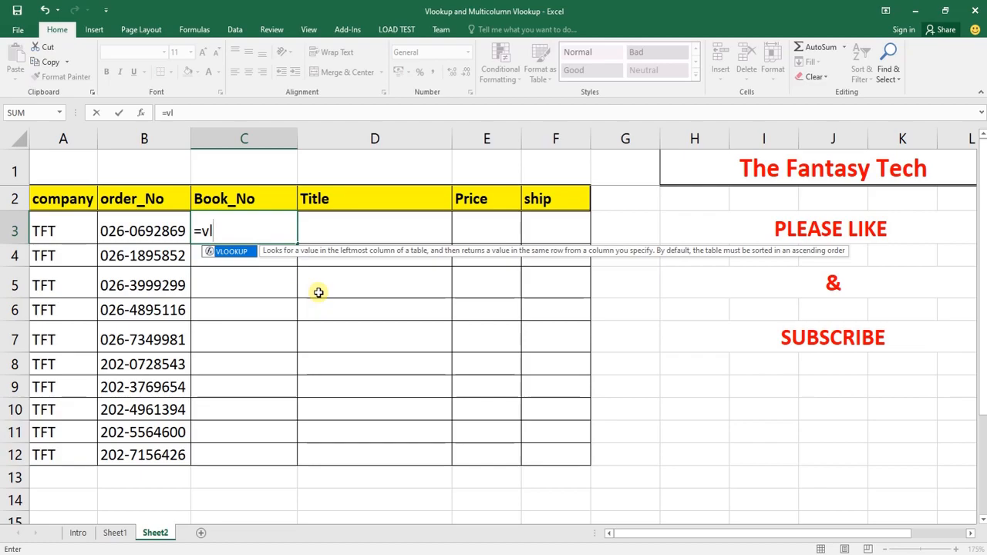
key(Tab)
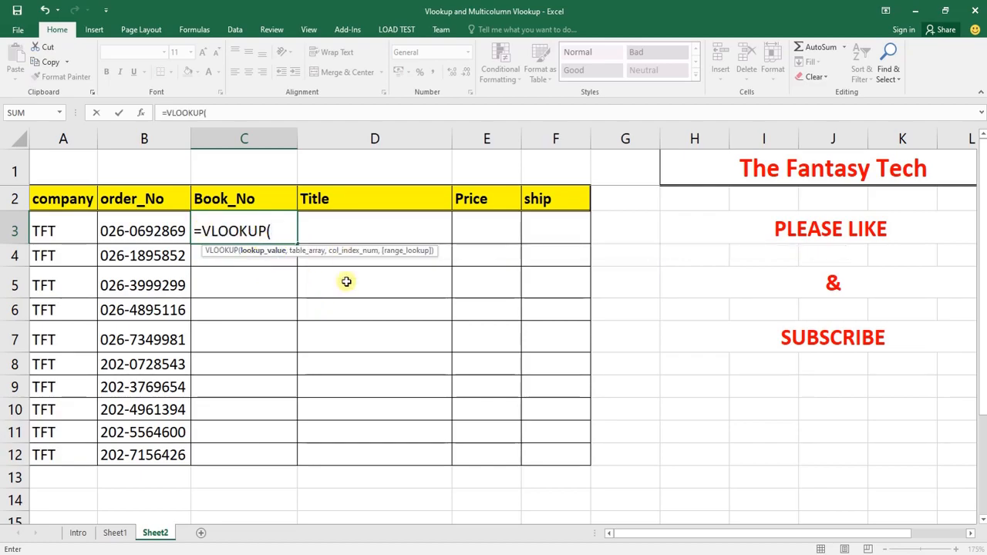
key(BackSpace)
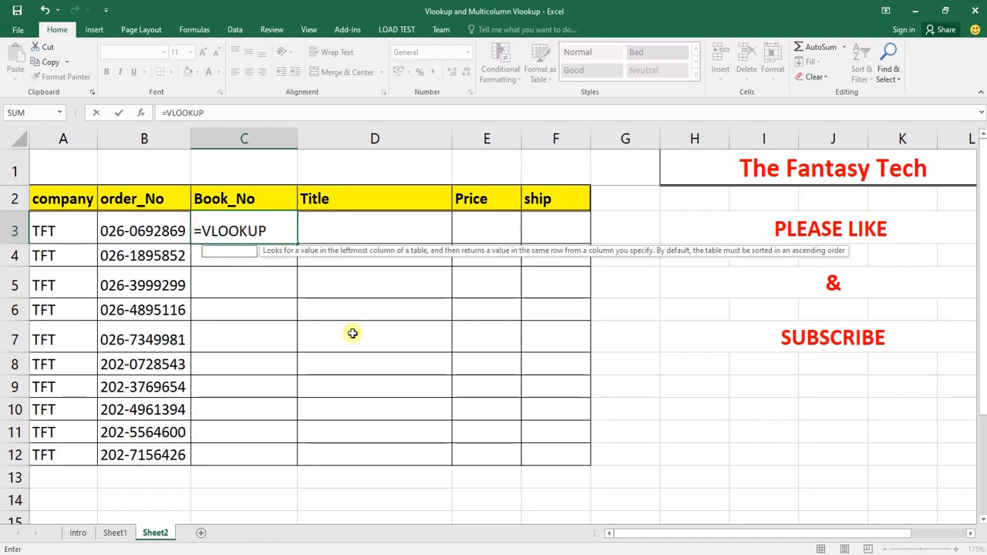
key(Escape)
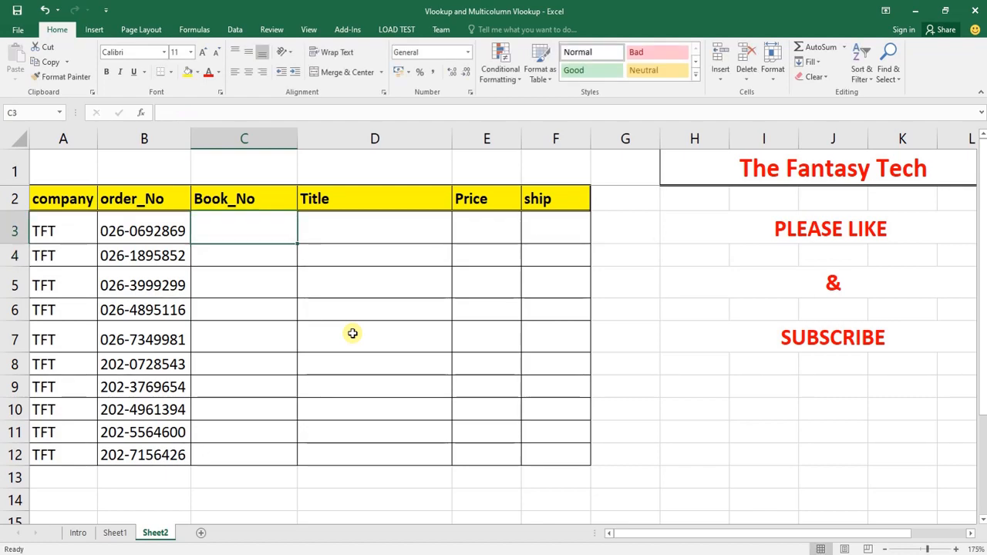
Begin a VLOOKUP formula in Sheet2 cell C3 with the order number in B3 as the lookup value
text(=vl)
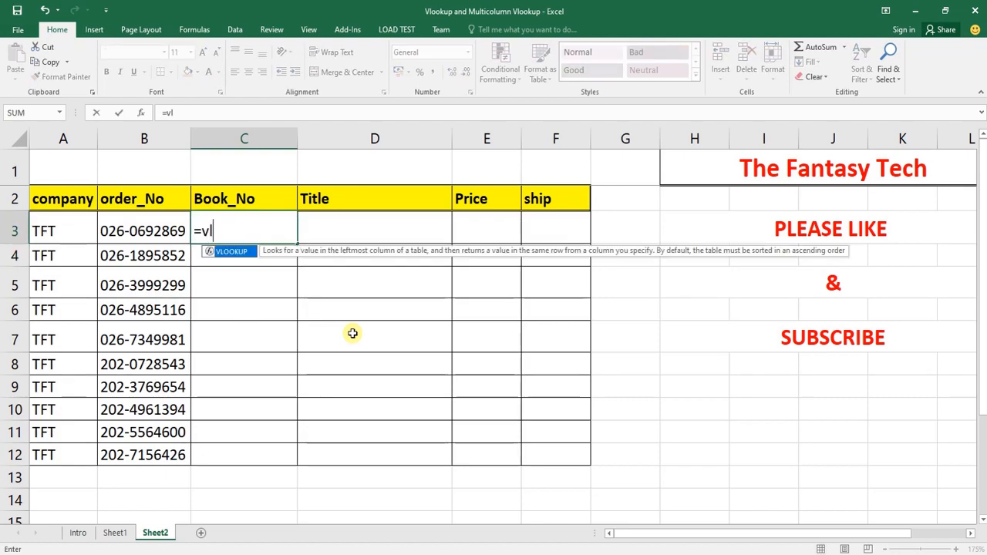
key(Tab)
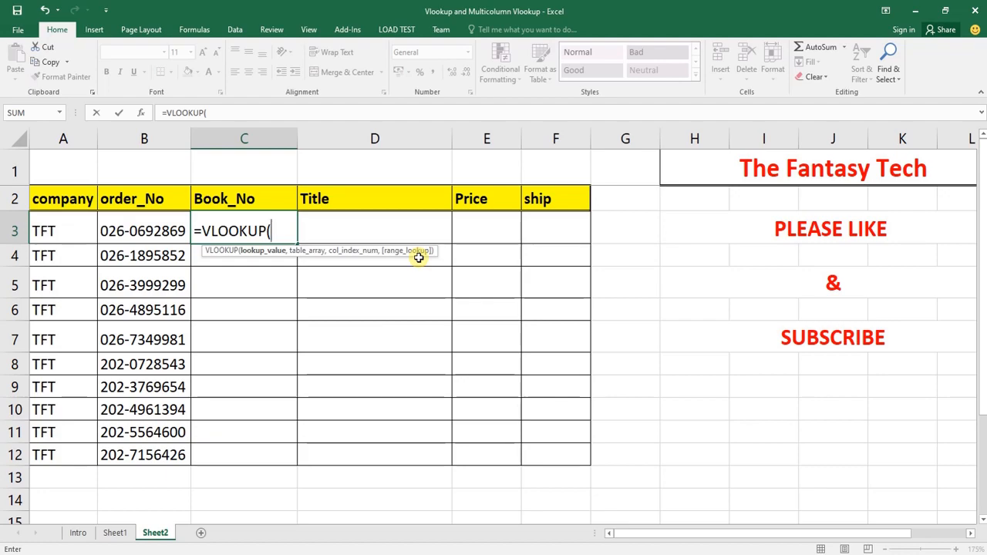
click(143, 230)
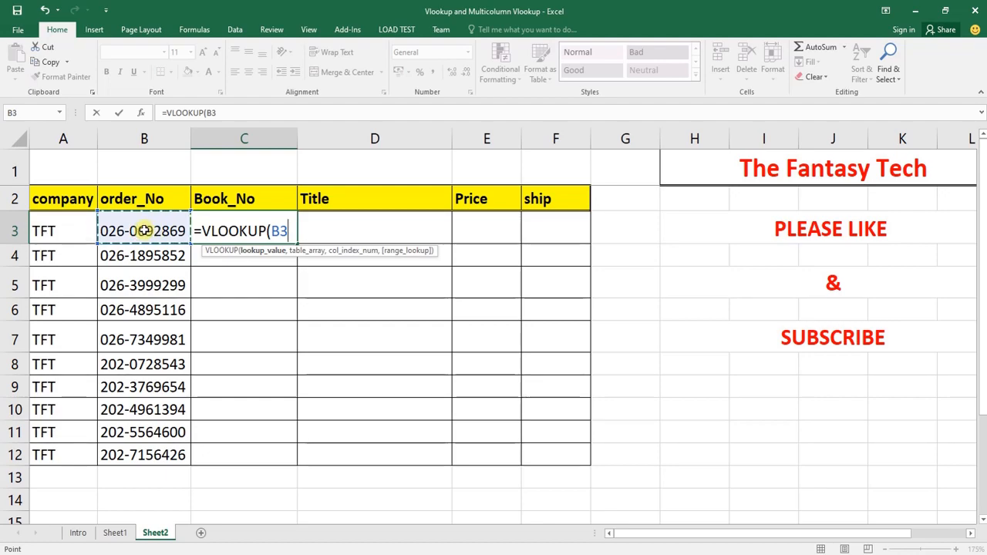
text(,)
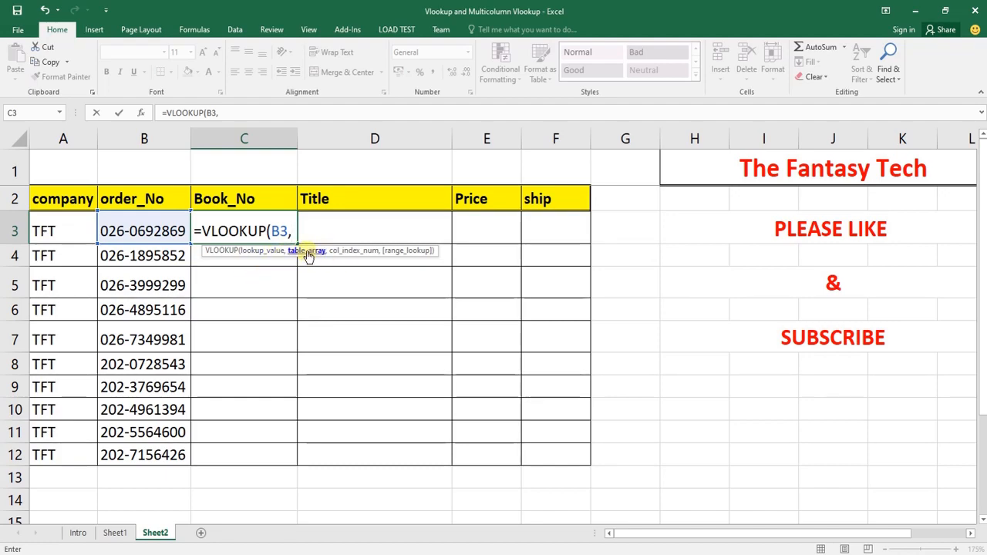
Set the VLOOKUP table array to Sheet1 range B1:F18, from order_No through ship
click(114, 533)
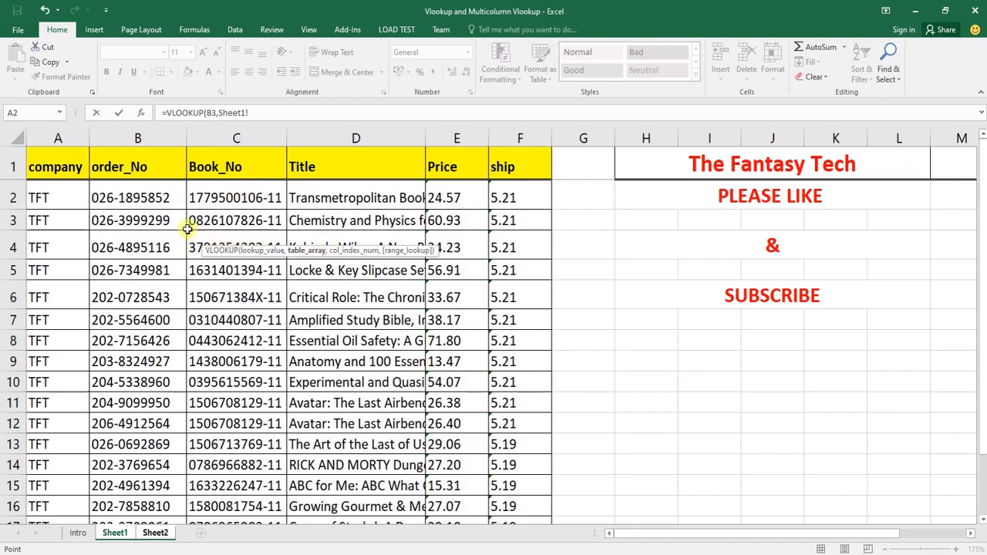
click(133, 159)
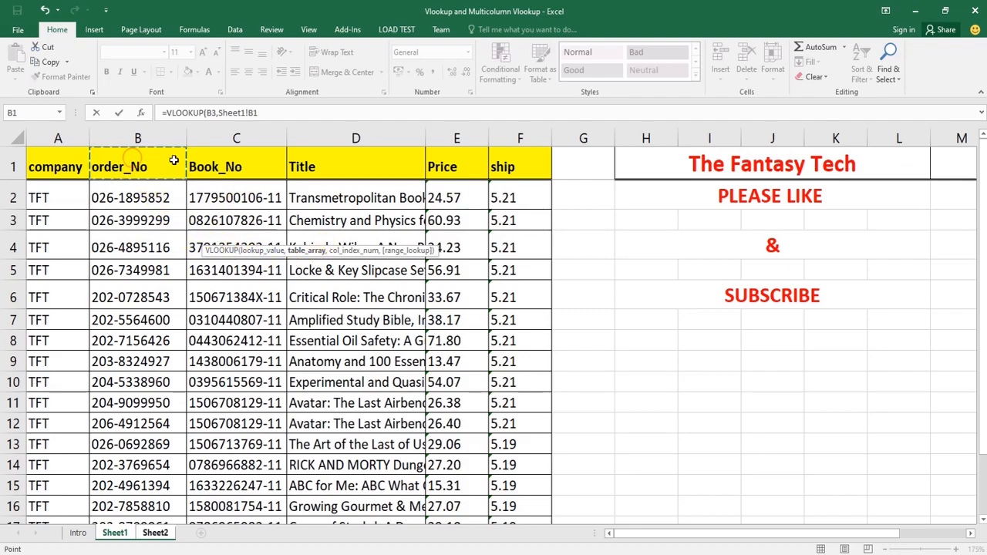
drag(183, 164, 245, 256)
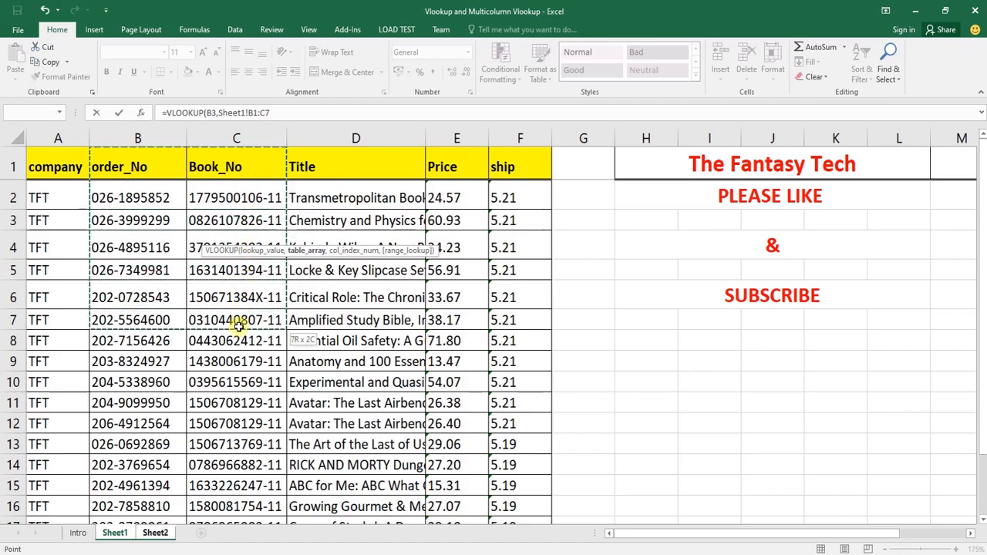
mouse_move(243, 456)
mouse_down()
mouse_move(234, 506)
mouse_move(242, 524)
mouse_move(246, 475)
mouse_up()
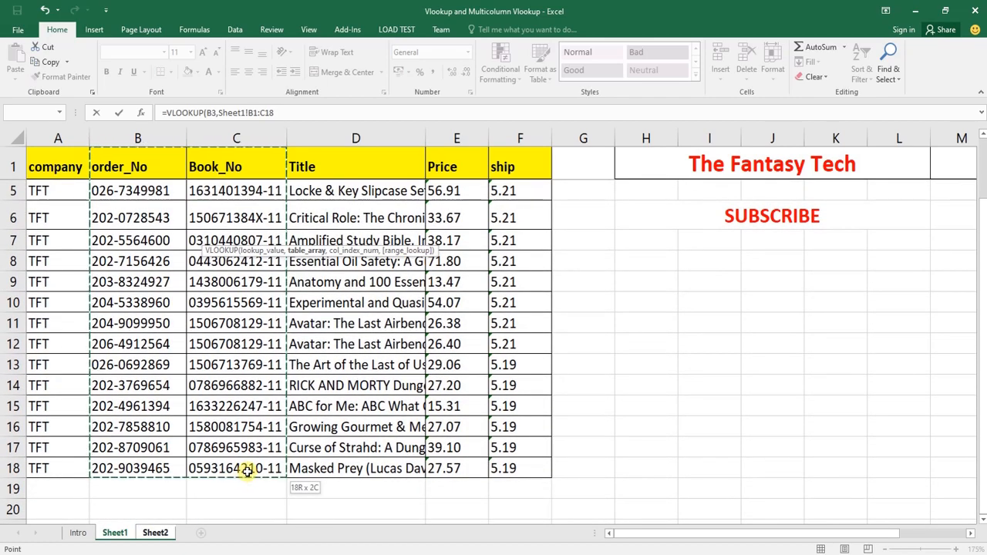
drag(247, 472, 279, 468)
drag(279, 468, 511, 465)
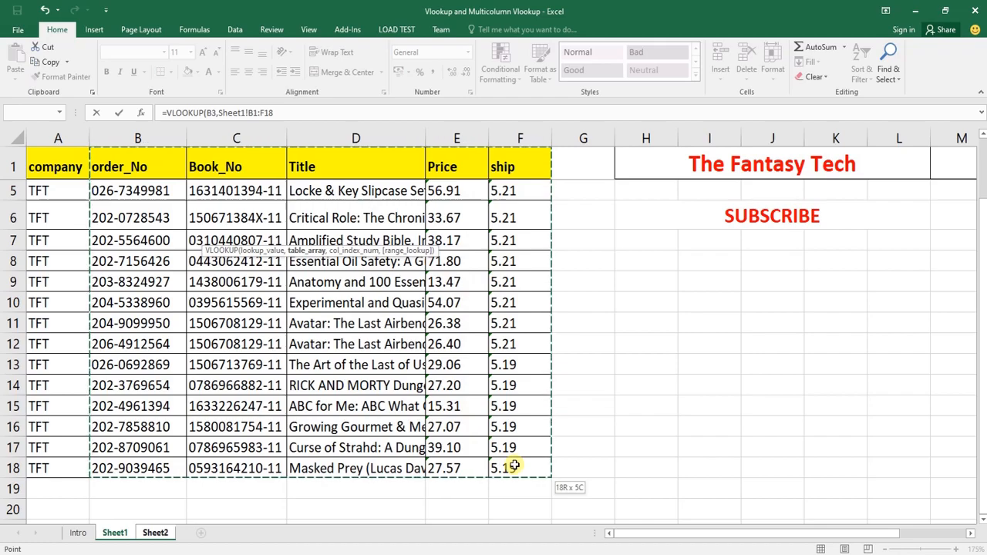
drag(514, 465, 514, 465)
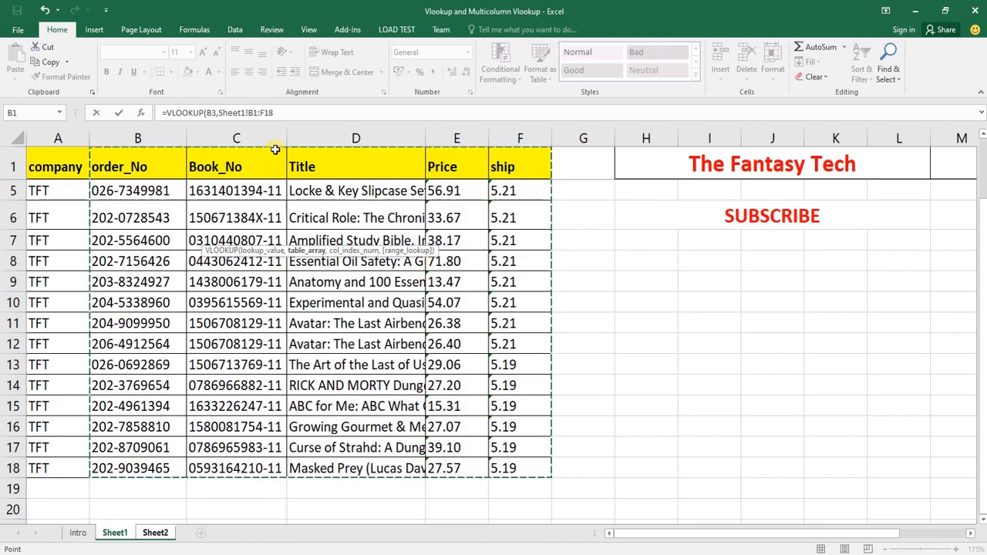
Complete the VLOOKUP formula with column index 2 and range lookup 0 for an exact match, and enter it
click(288, 112)
text(,2)
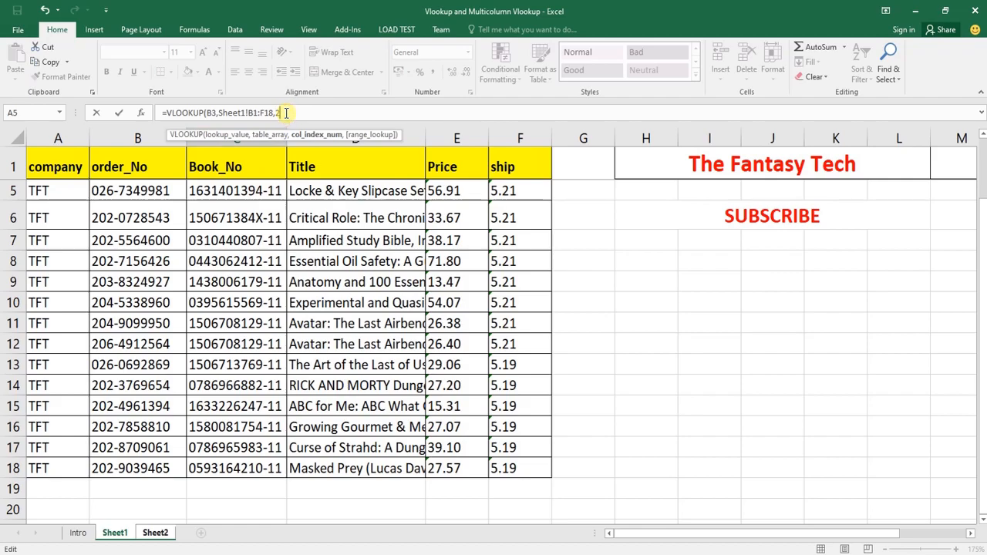
text(,0)
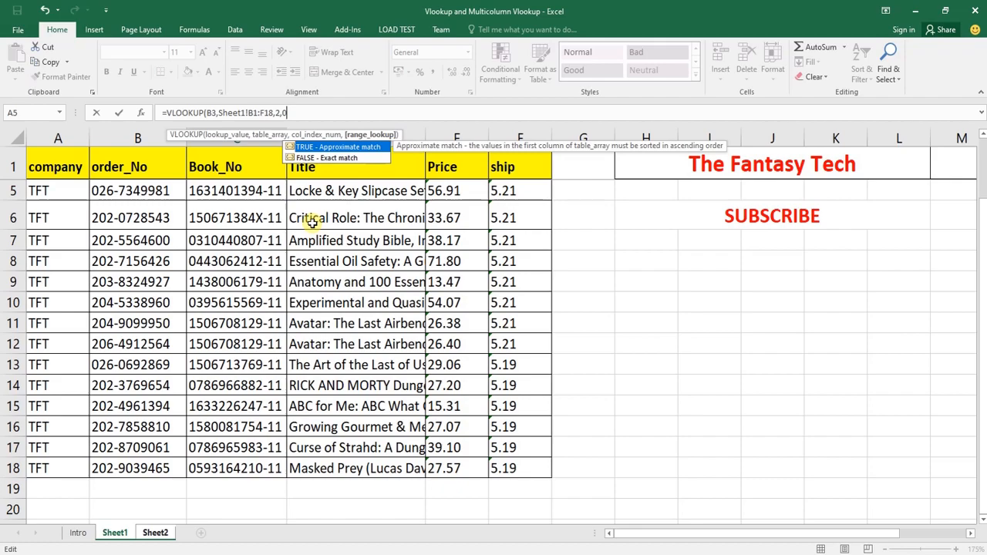
text())
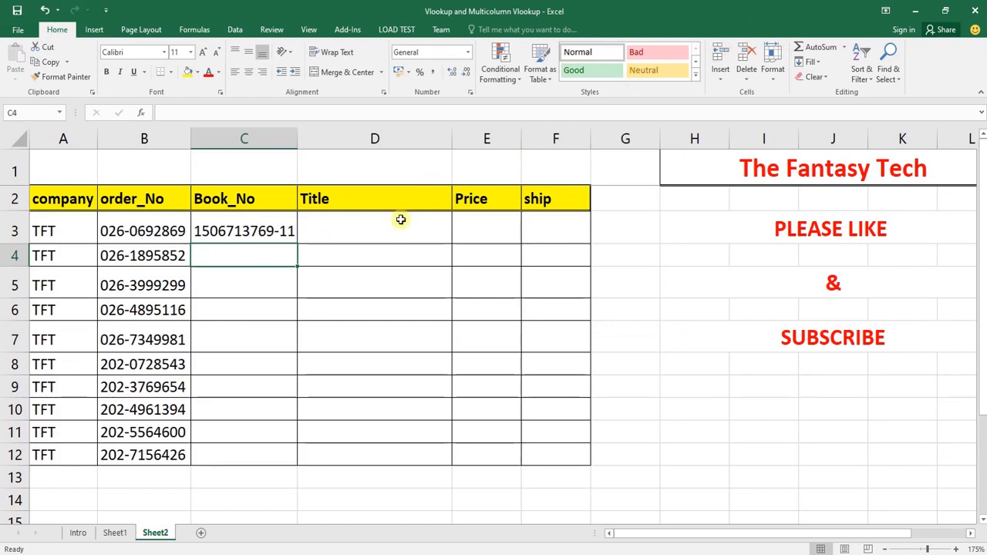
Fill the Book_No formula from C3 down through C12
click(256, 227)
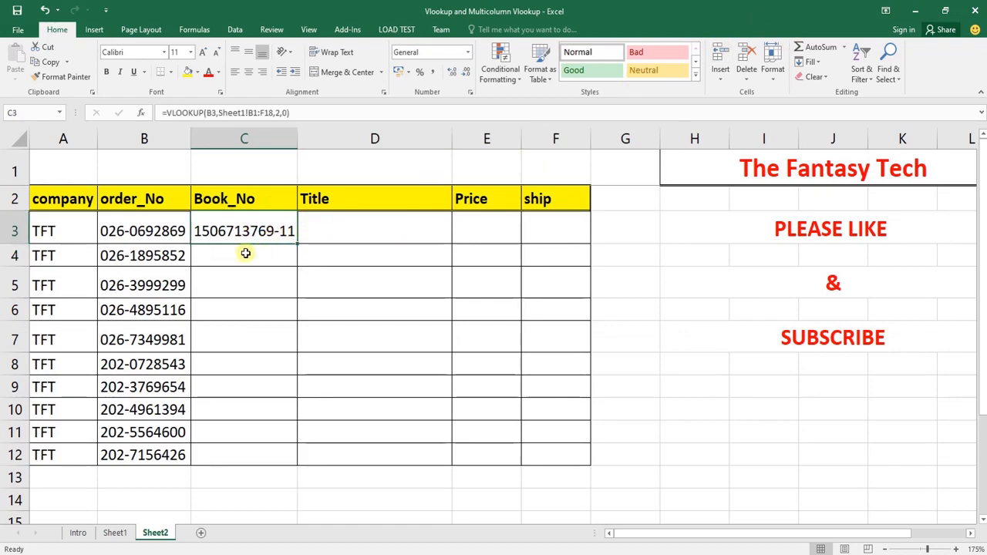
click(235, 452)
drag(240, 453, 245, 232)
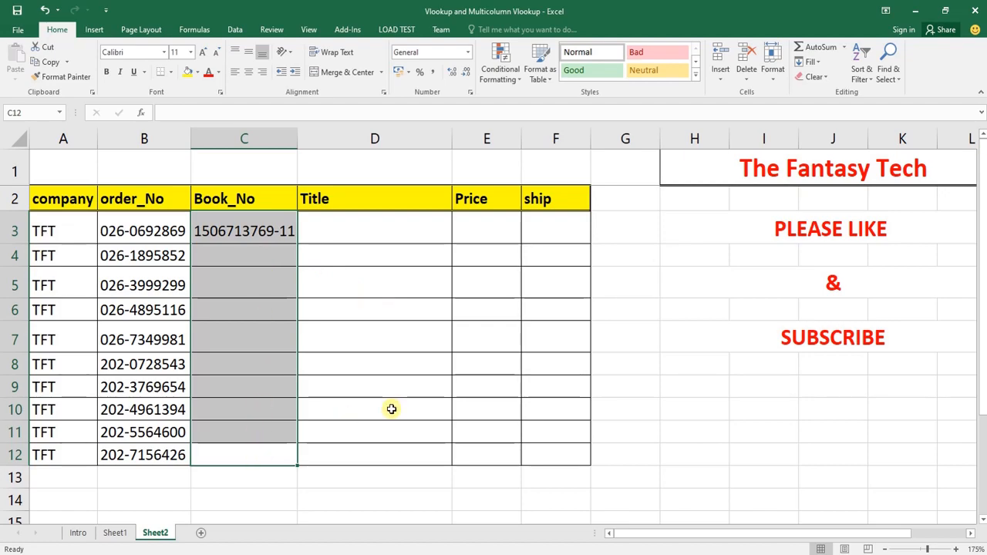
key(ctrl+d)
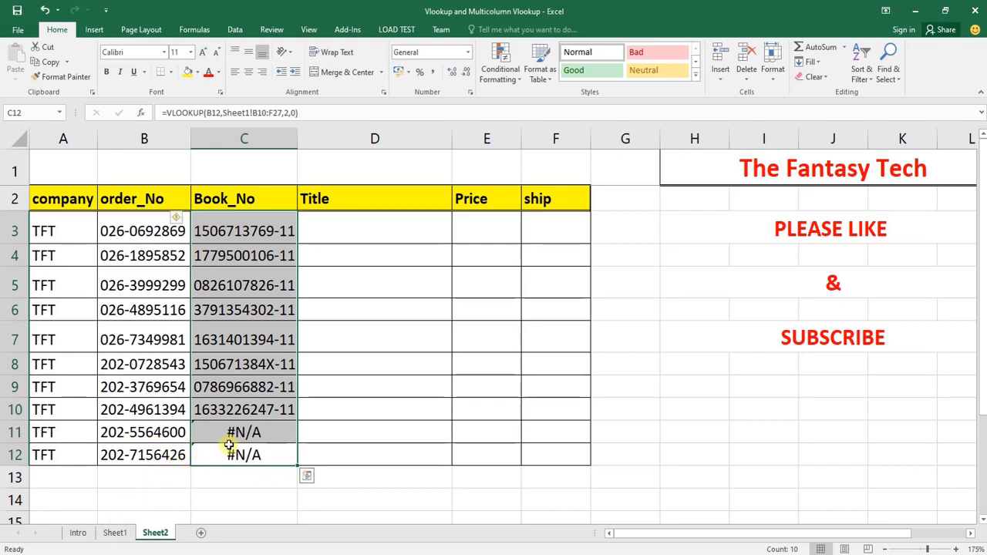
Search Sheet1 for the order number copied from Sheet2 cell B11, and close the search dialog
click(146, 433)
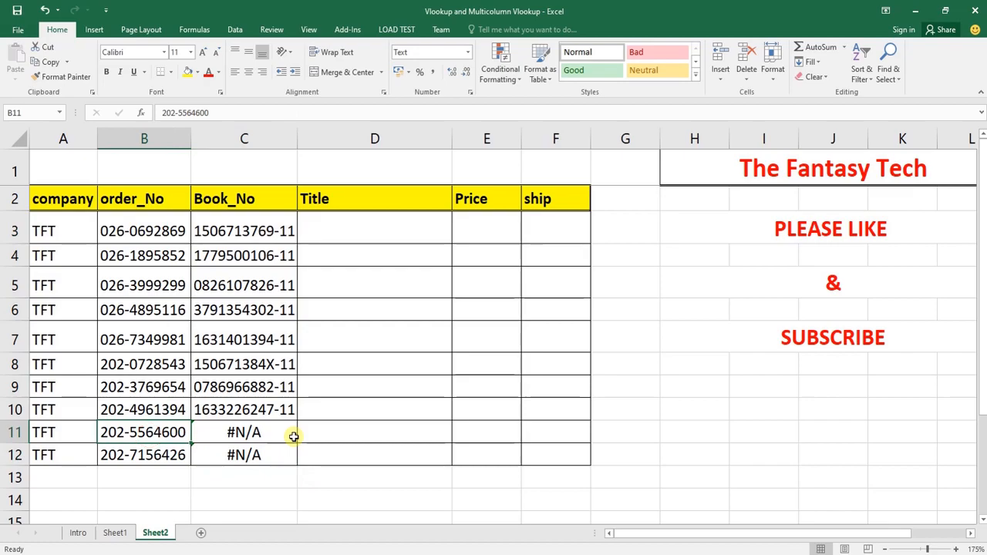
key(ctrl+c)
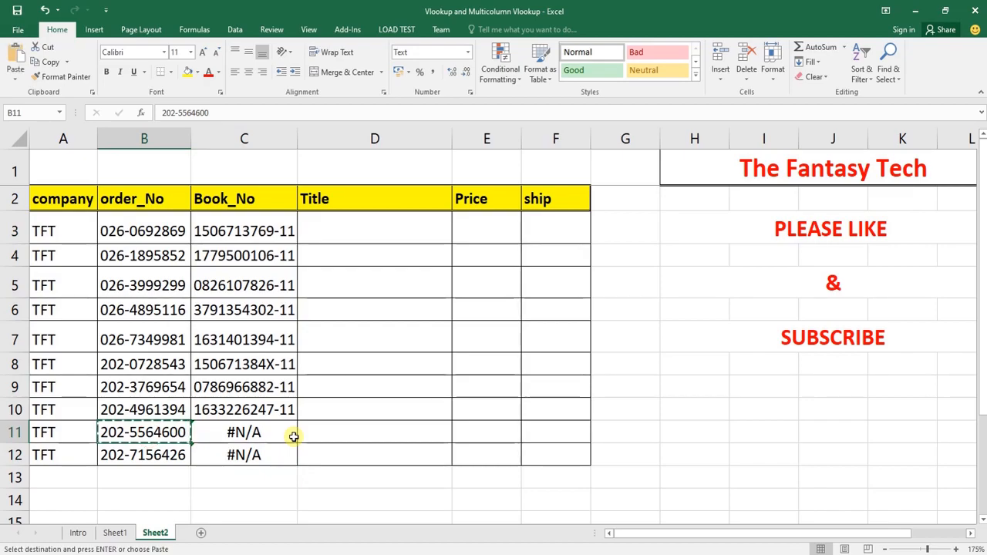
click(116, 533)
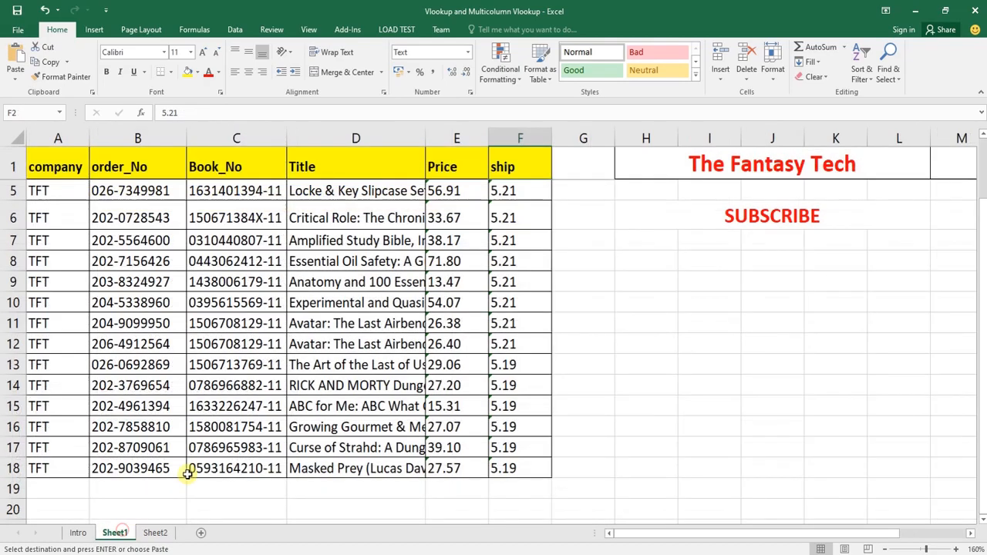
key(ctrl+f)
key(ctrl+v)
click(546, 373)
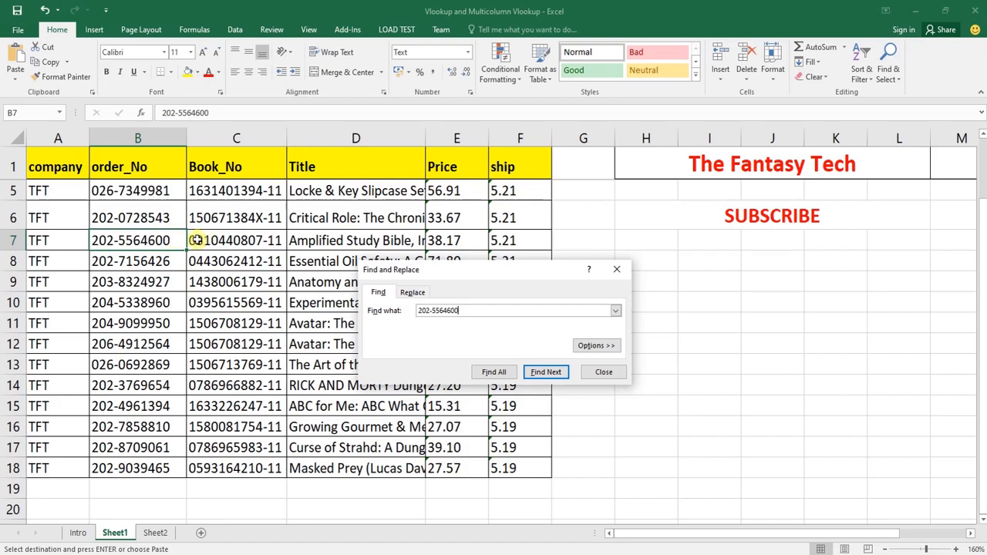
drag(470, 267, 183, 261)
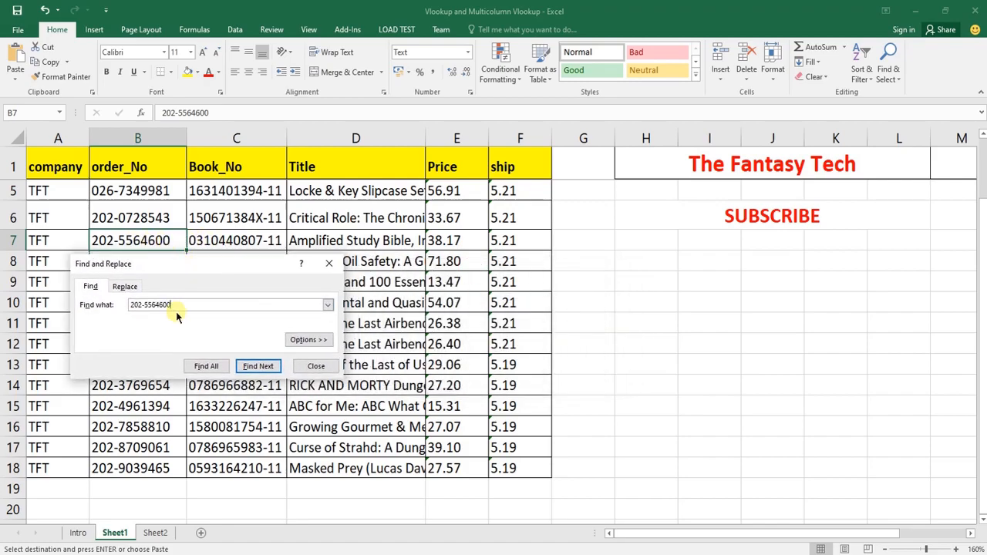
click(312, 367)
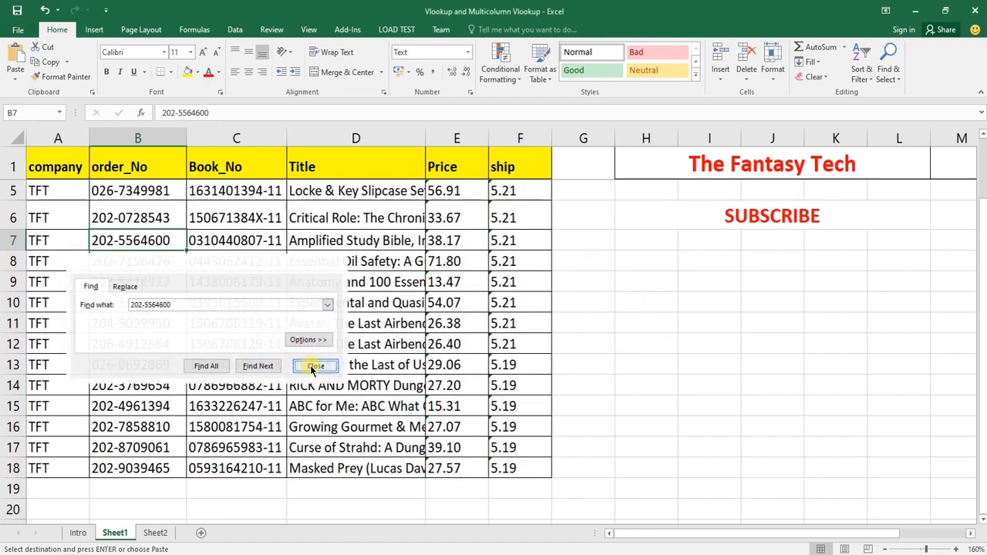
Search Sheet1 for the order number copied from Sheet2 cell B12, and close the search dialog
click(155, 532)
click(179, 457)
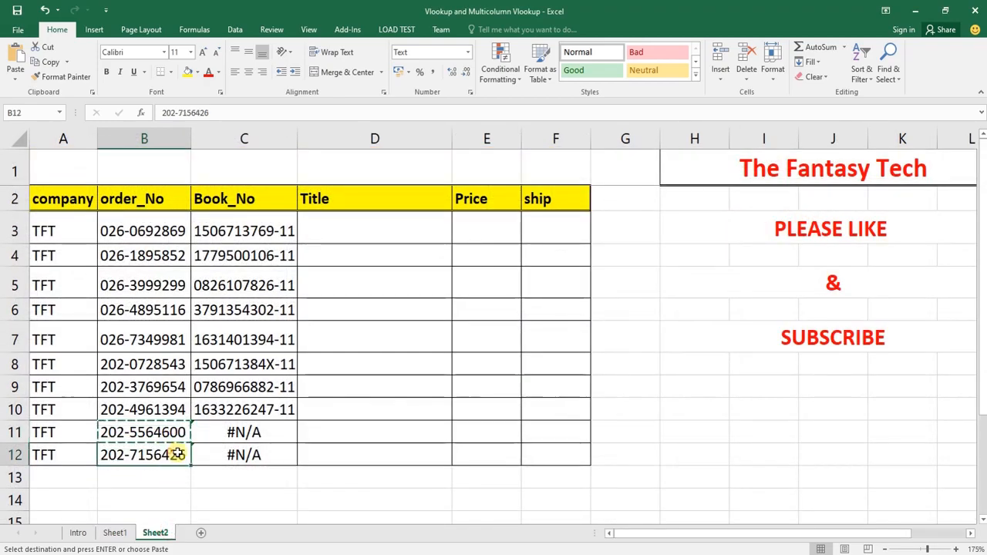
key(ctrl+c)
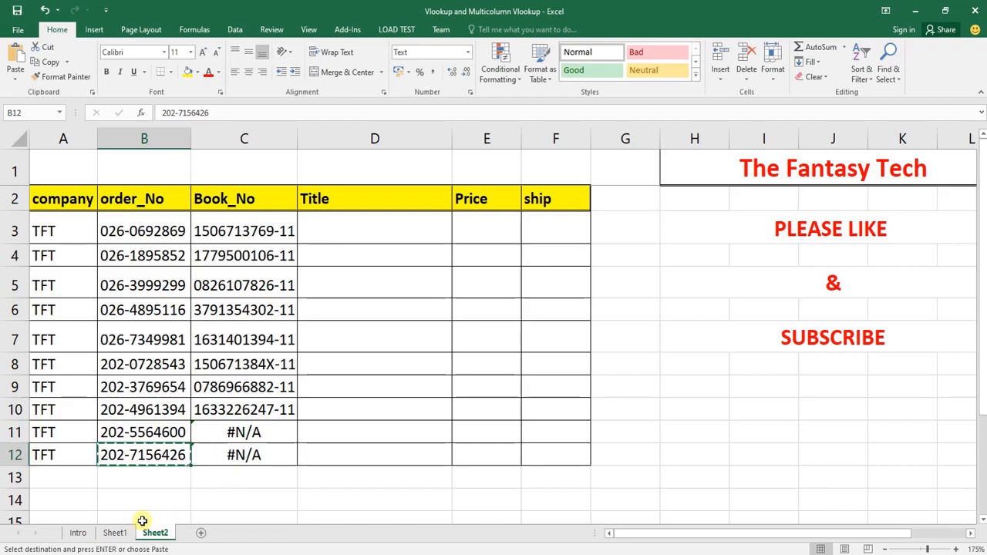
click(115, 532)
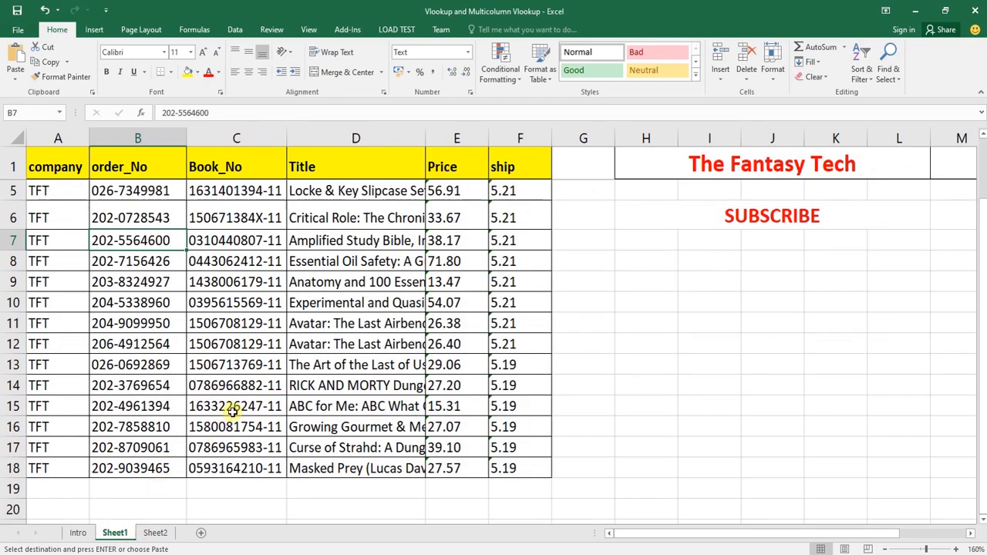
key(ctrl+f)
key(ctrl+v)
click(258, 383)
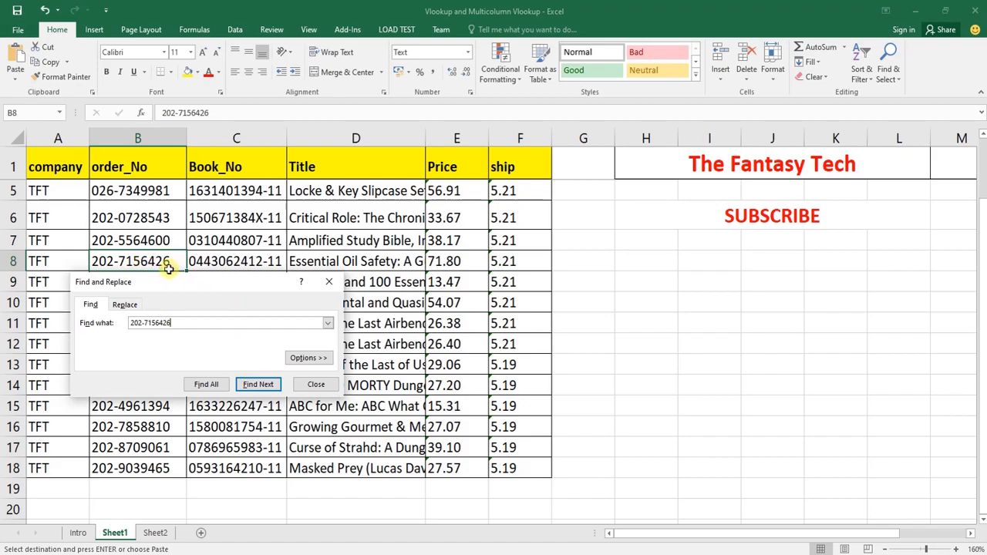
click(310, 384)
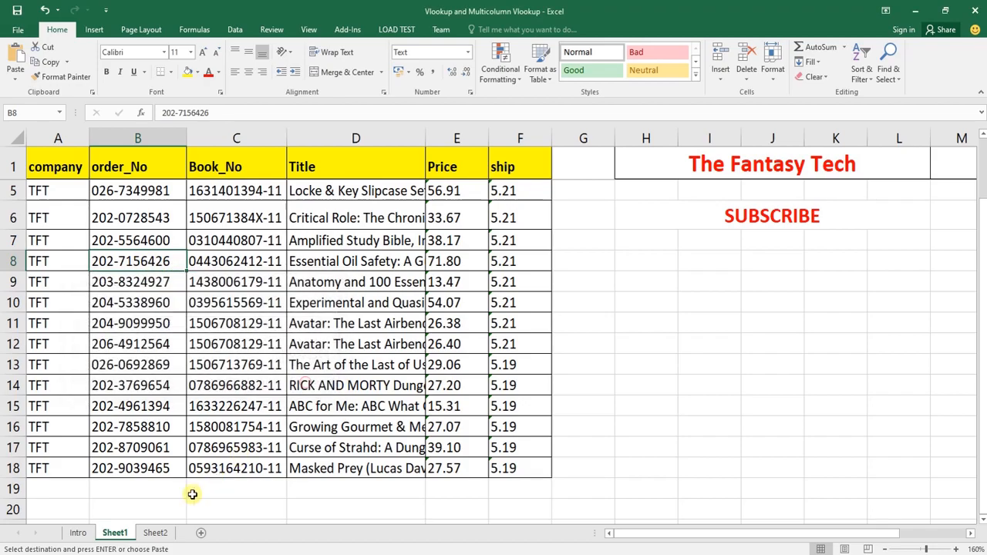
Return to Sheet2 and examine the Book_No formulas in the error cells C11:C12
click(157, 532)
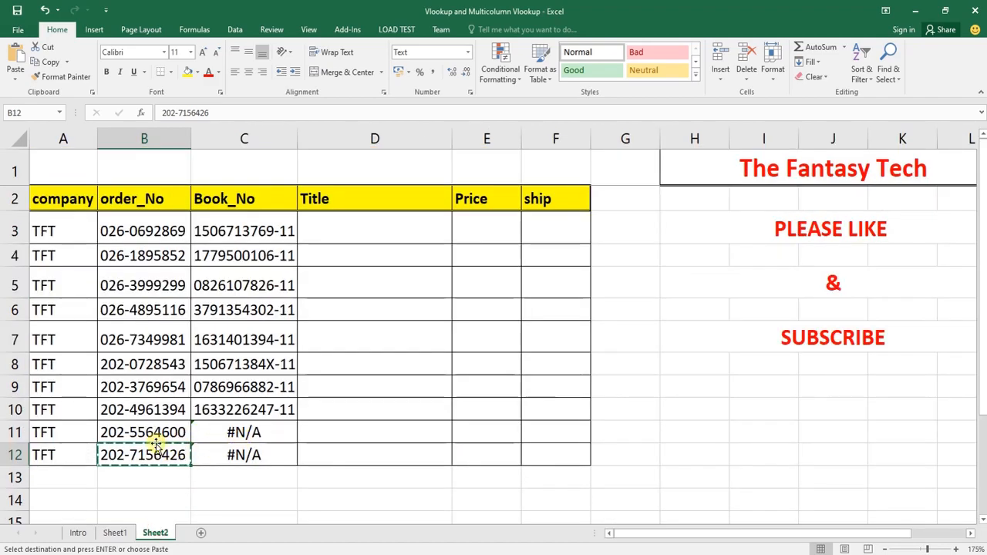
click(226, 430)
drag(226, 430, 227, 448)
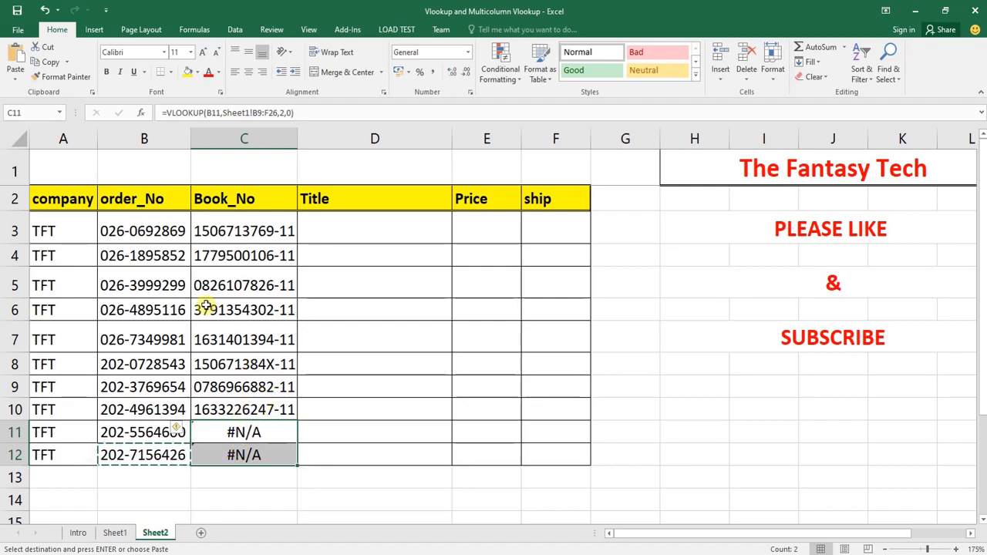
Add filters to the Sheet2 header row A2:F2 and sort the order_No column A to Z
drag(80, 199, 534, 193)
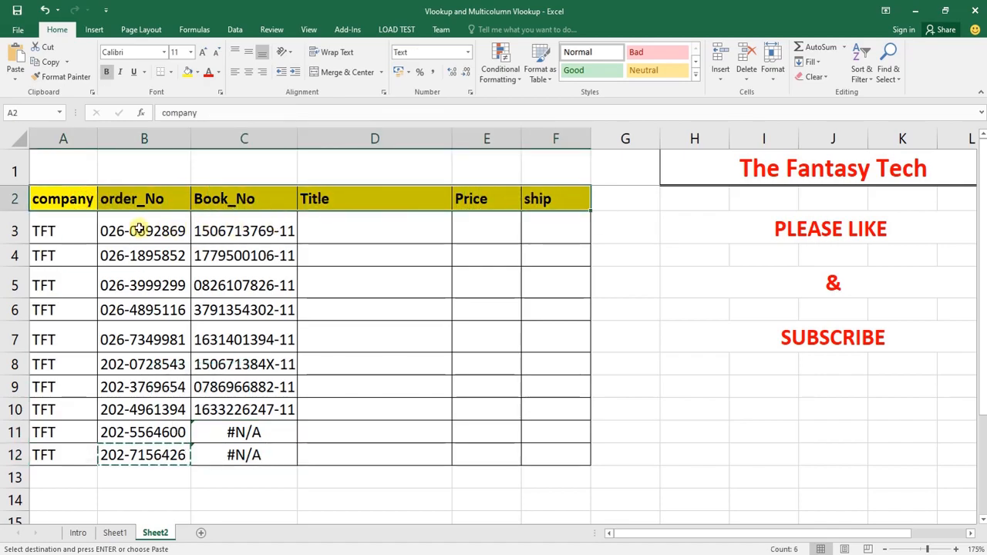
key(ctrl+shift+l)
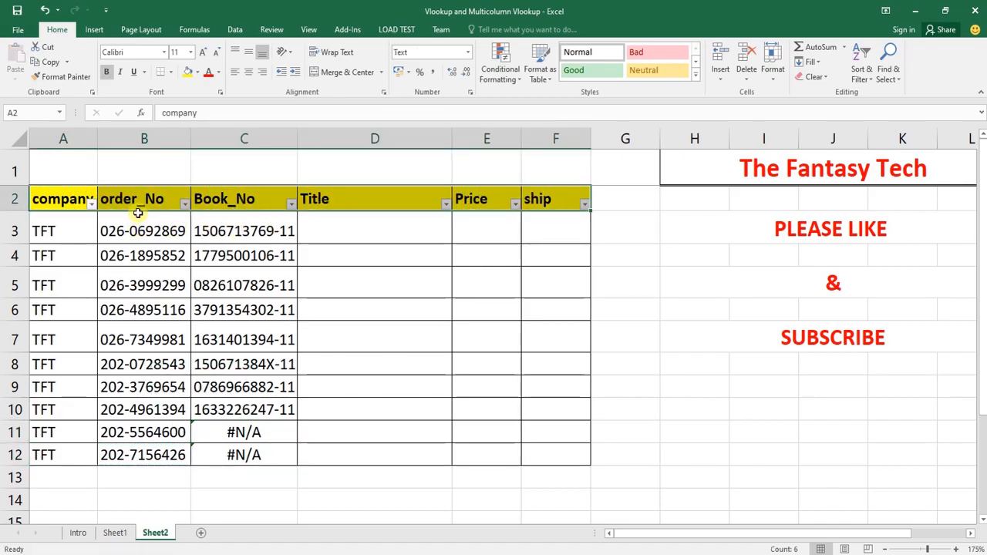
click(137, 208)
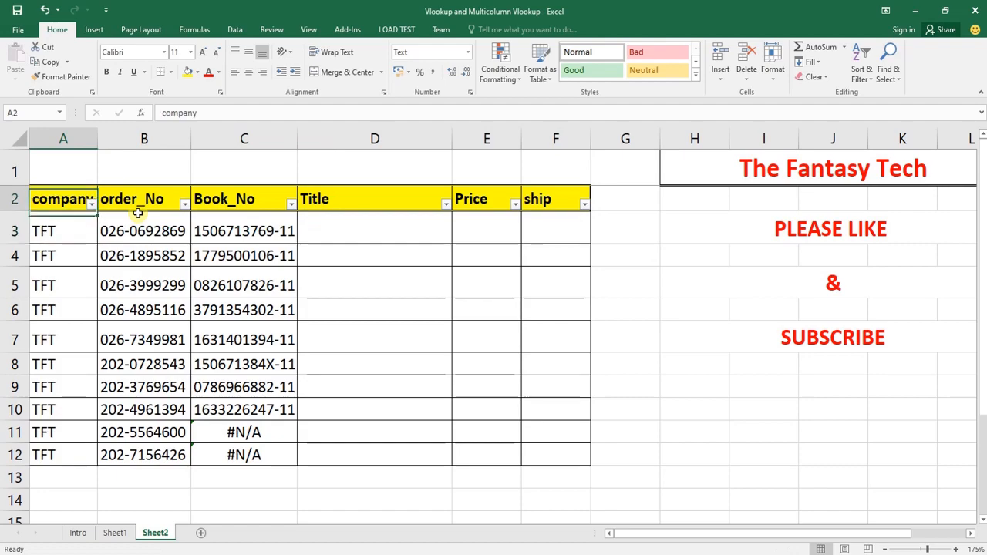
click(184, 204)
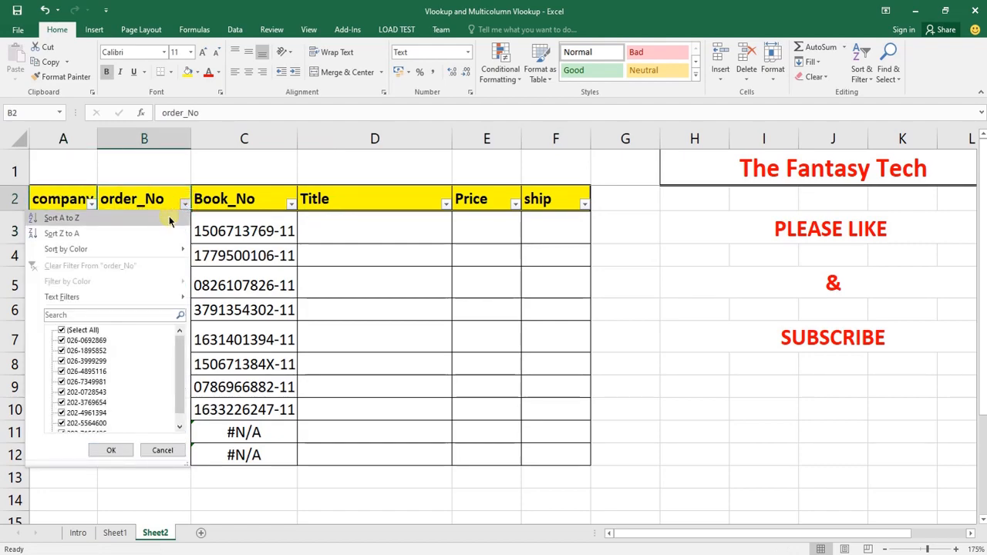
click(102, 222)
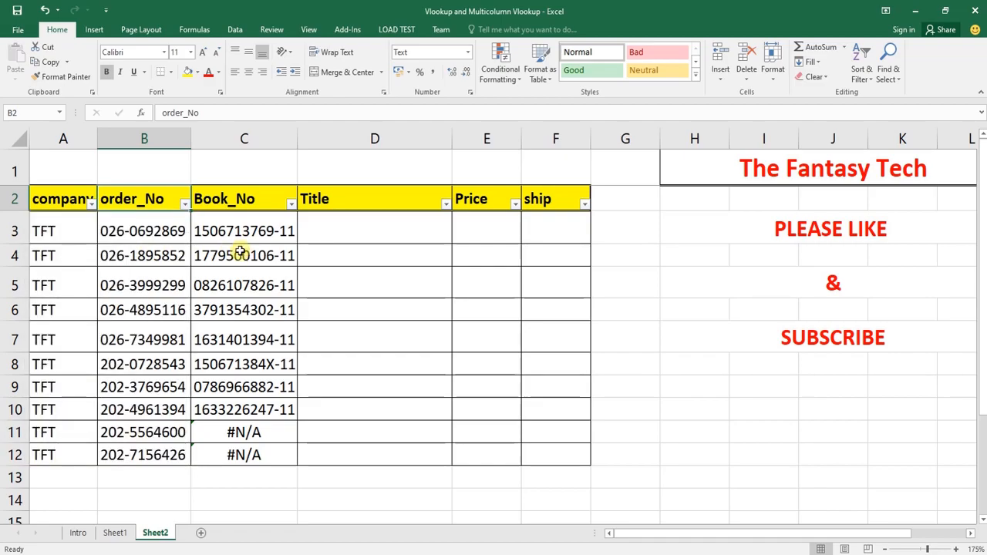
Check the order_No column on Sheet1 from its header row, and return to Sheet2
click(116, 533)
click(138, 163)
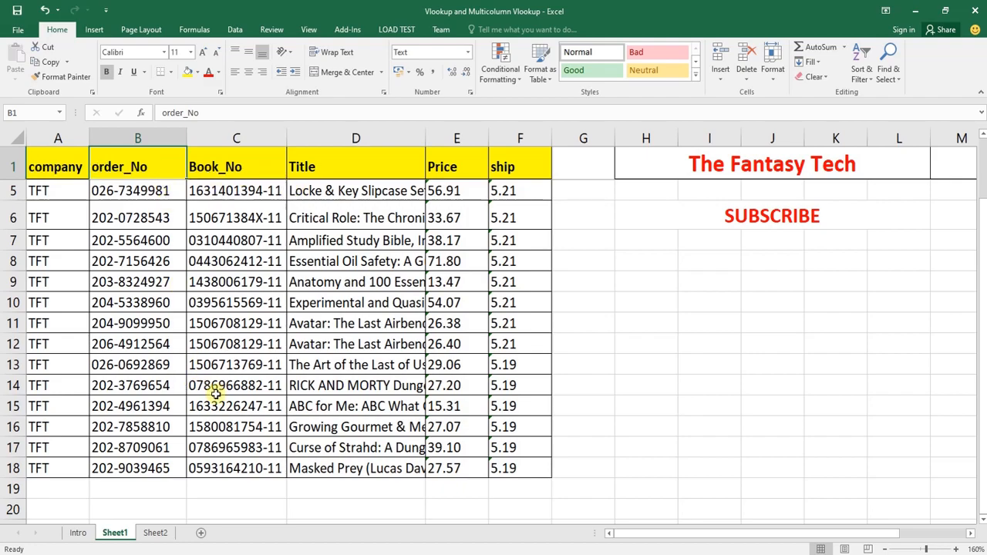
scroll(254, 447, up, 1)
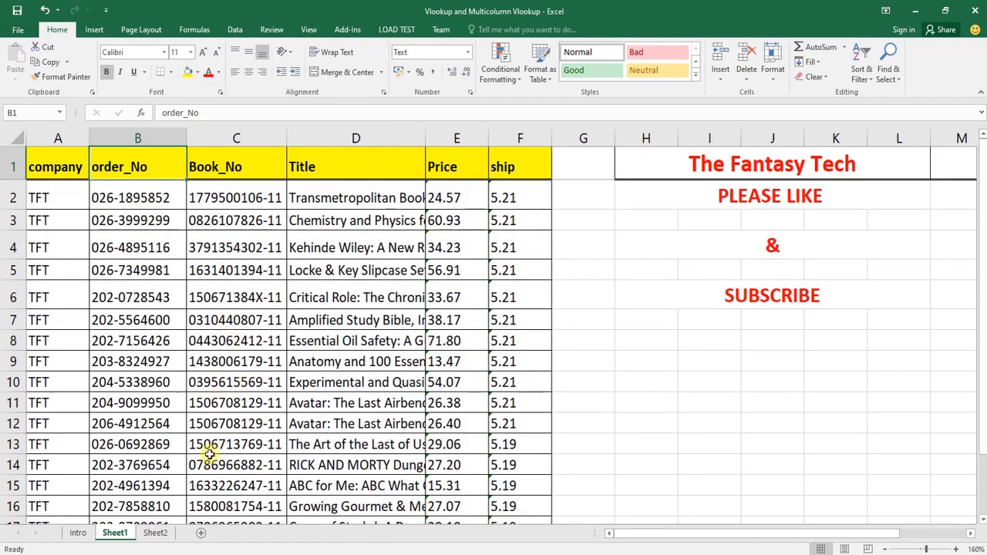
click(155, 533)
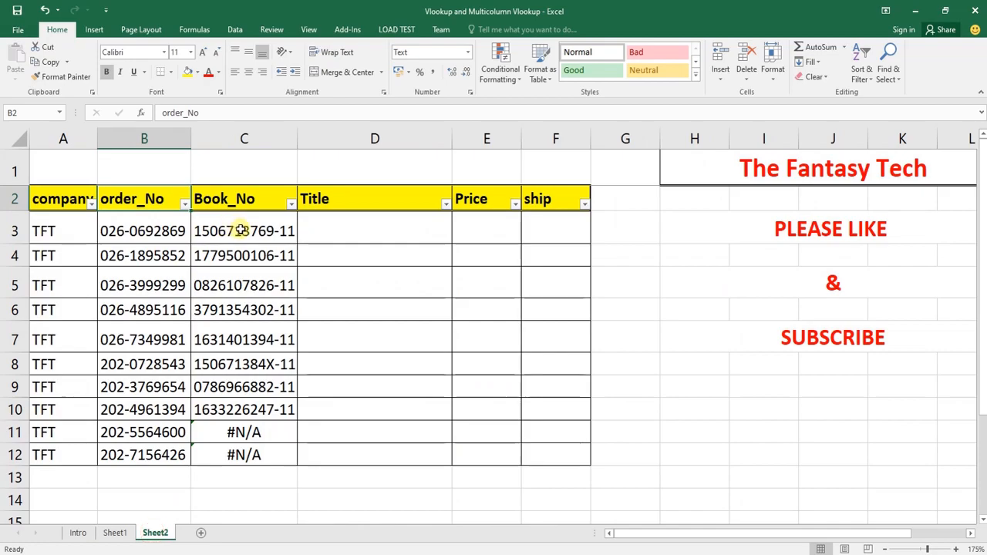
Clear the Book_No formulas in C3:C12 on Sheet2 and remove the header filters
drag(244, 230, 257, 456)
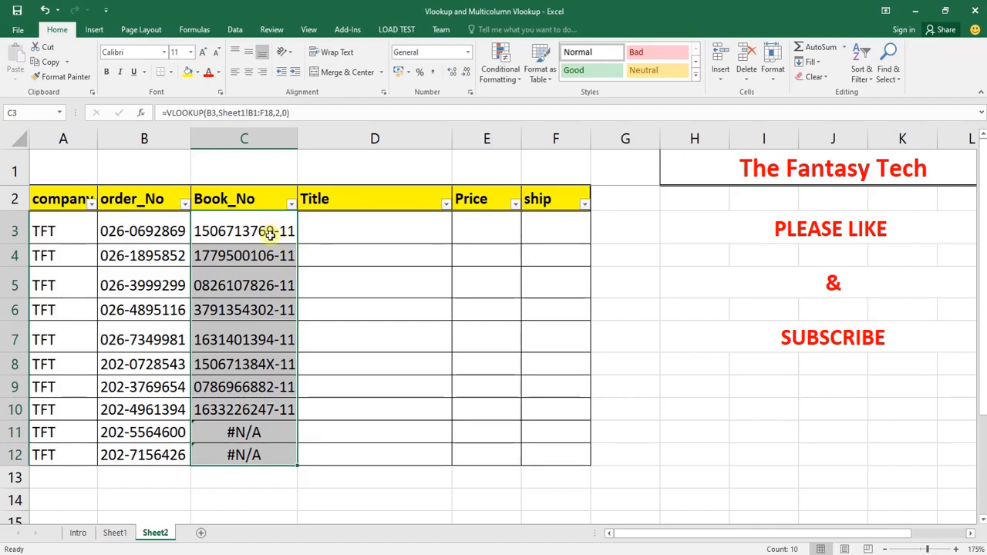
drag(266, 456, 247, 235)
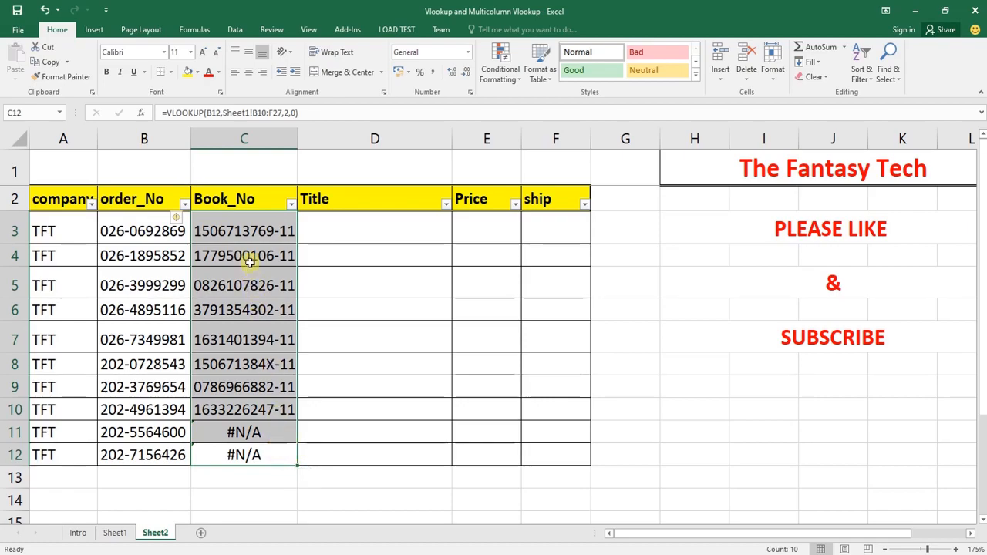
drag(248, 233, 268, 453)
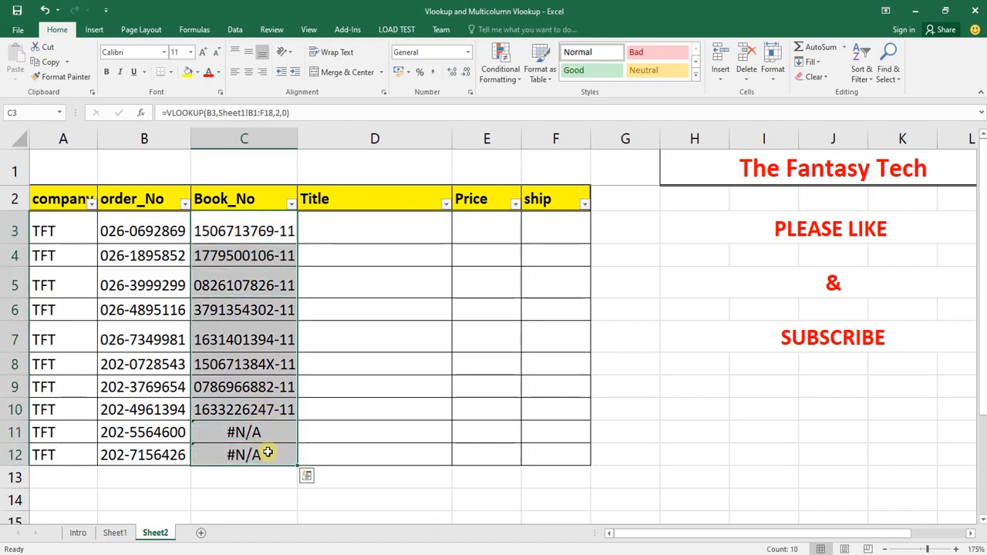
key(Delete)
key(ctrl+shift+l)
Start a VLOOKUP formula in Sheet2 cell C3 with B3 as the lookup value
key(ctrl+Page_Up)
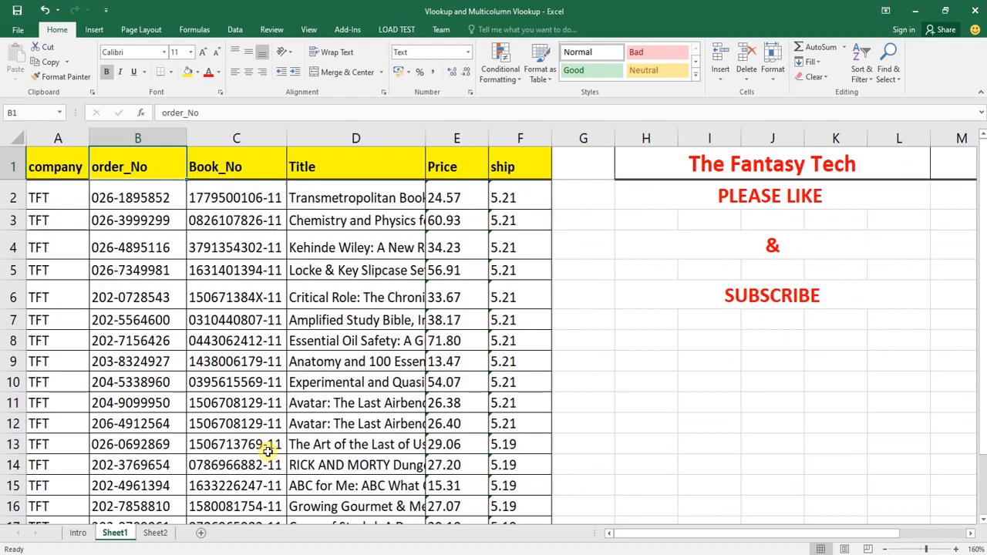
key(ctrl+Page_Down)
key(Up)
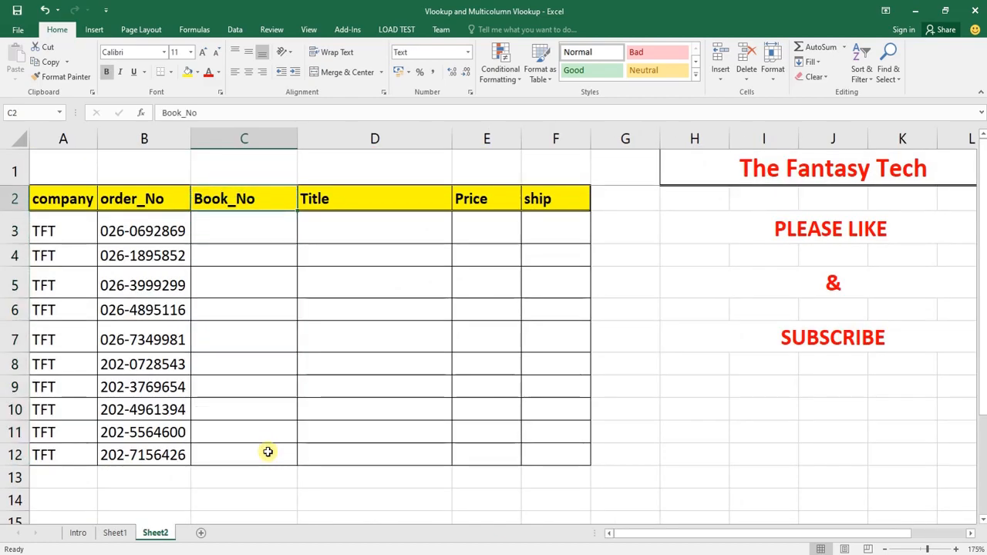
key(Down)
text(=vl)
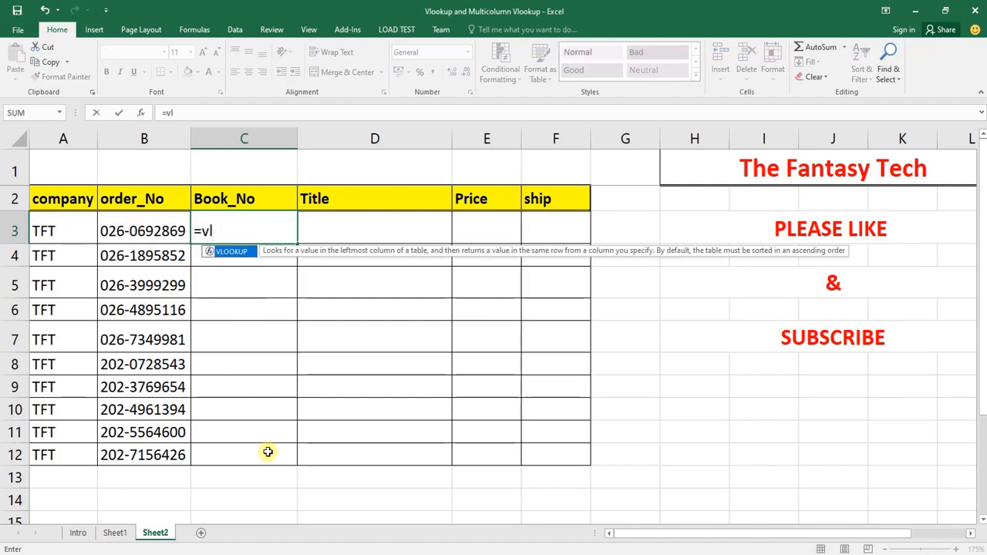
key(Tab)
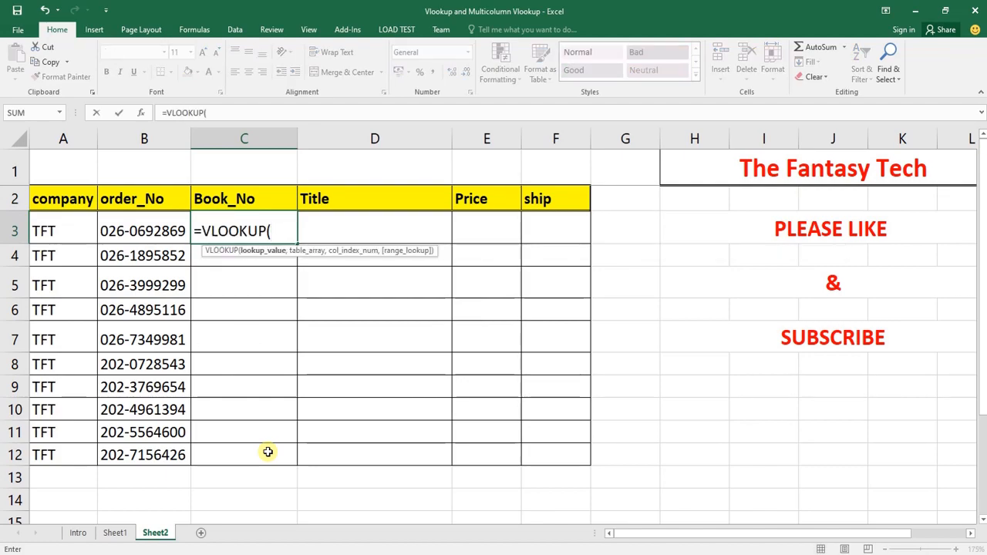
key(Left)
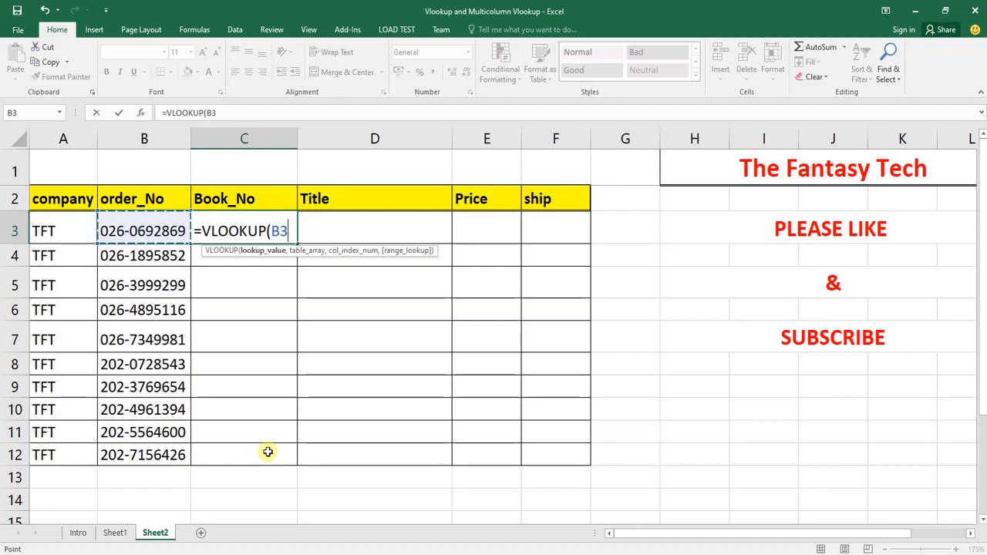
text(,)
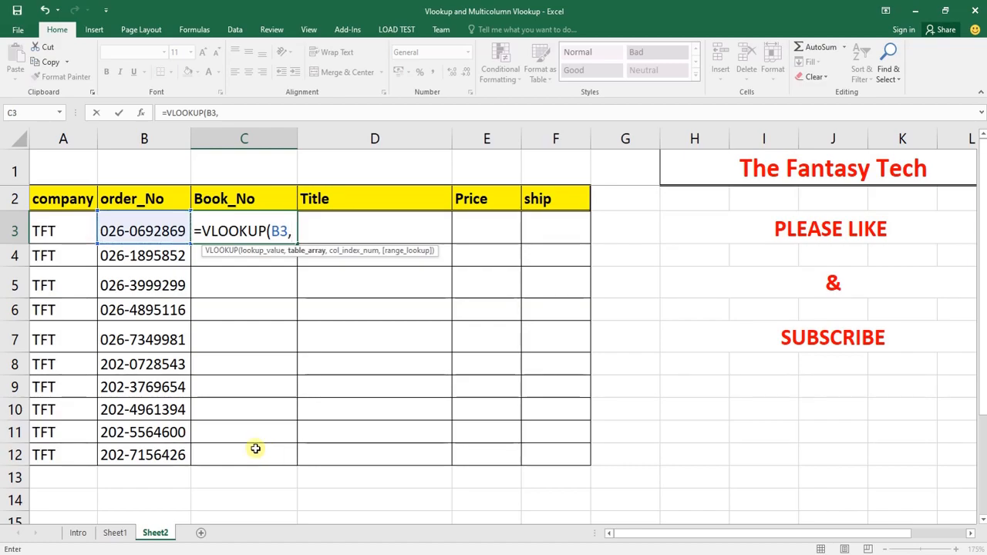
Set the VLOOKUP table array to Sheet1 range B1:F18, and check that it covers every order row
click(112, 532)
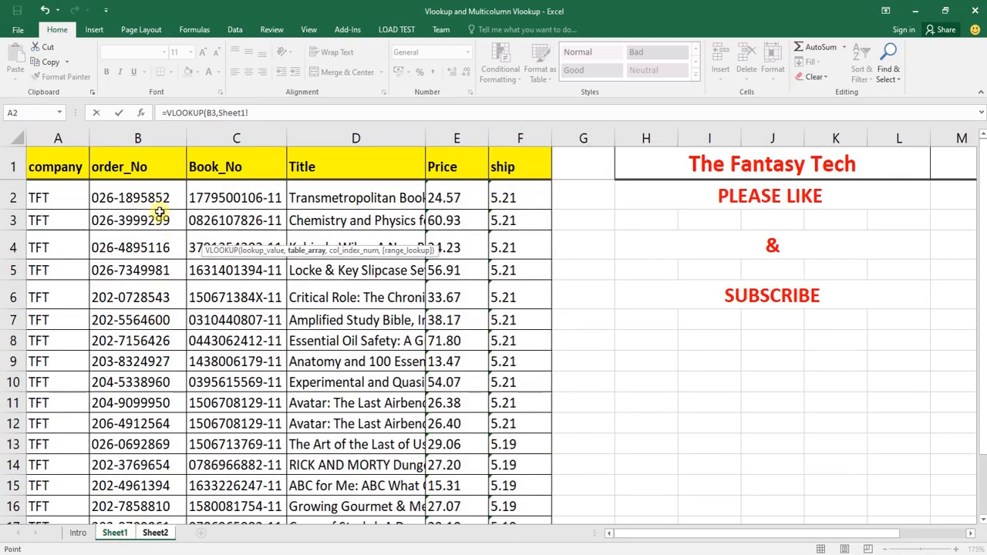
click(137, 165)
drag(137, 166, 514, 333)
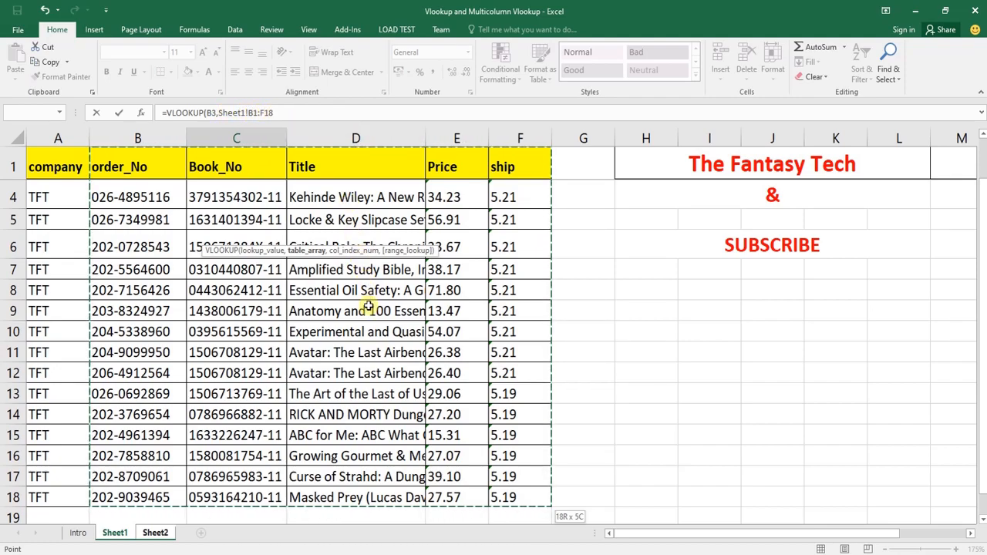
scroll(369, 305, up, 1)
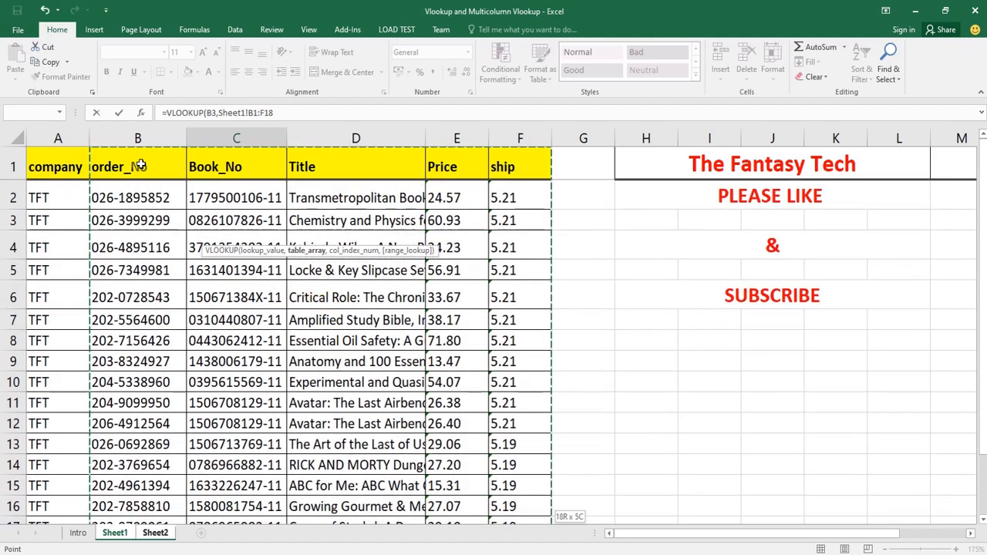
scroll(173, 191, down, 1)
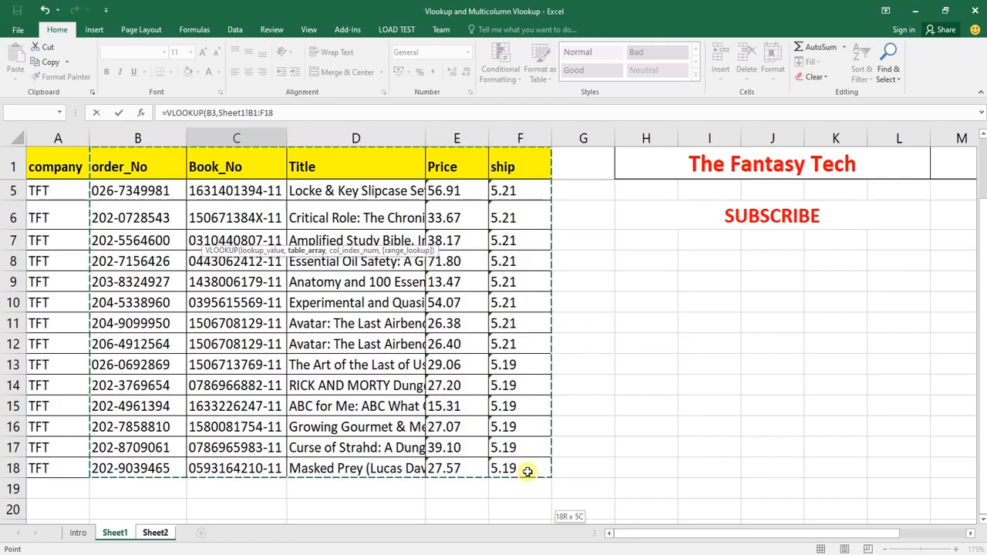
scroll(460, 447, up, 1)
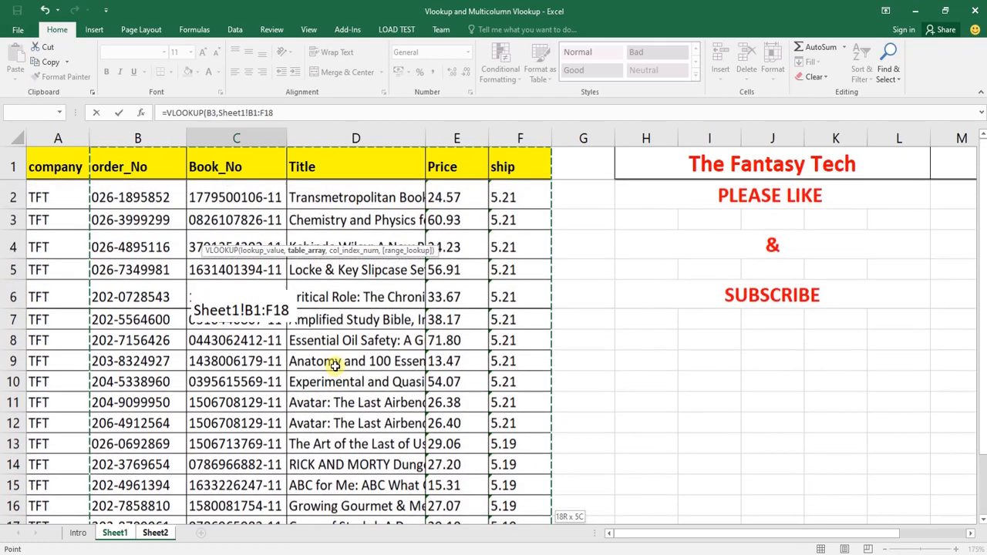
scroll(265, 420, down, 2)
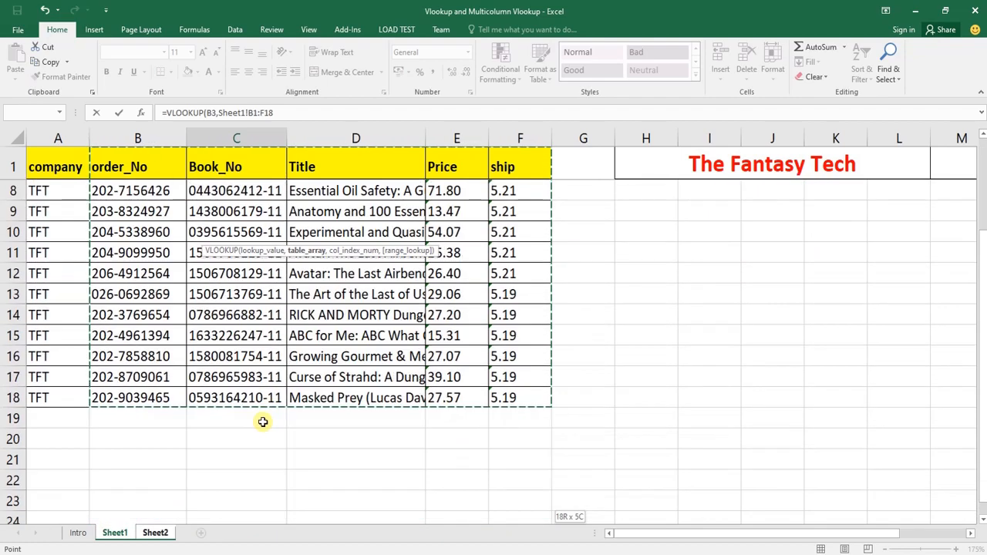
scroll(257, 222, up, 2)
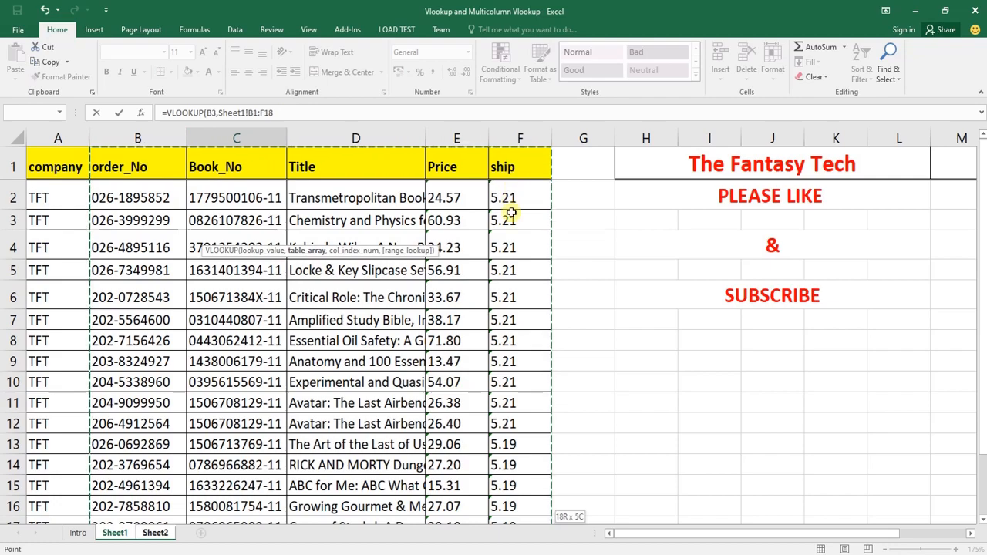
scroll(500, 459, down, 2)
scroll(503, 458, up, 2)
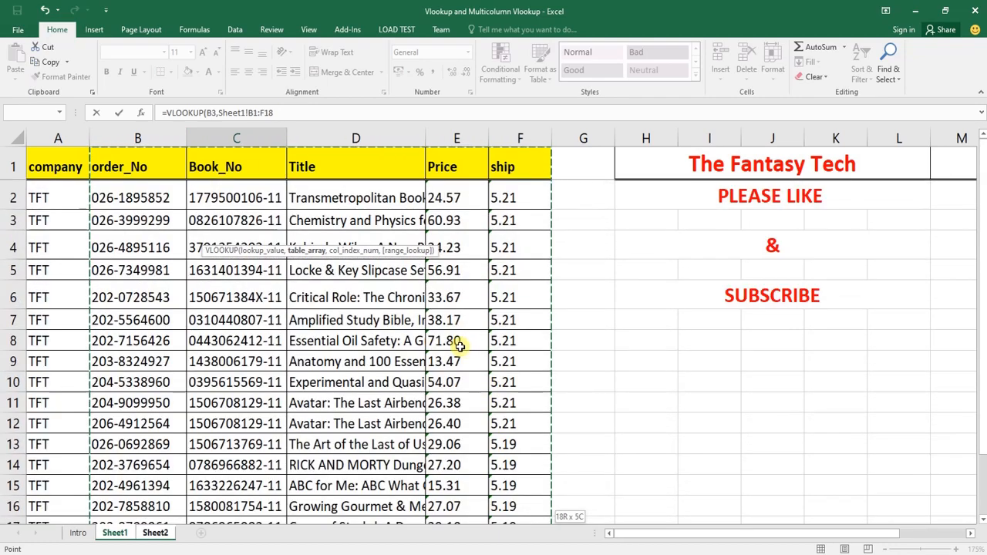
Lock the VLOOKUP table array as the absolute range Sheet1!$B$1:$F$18, cycling through the reference types
key(F4)
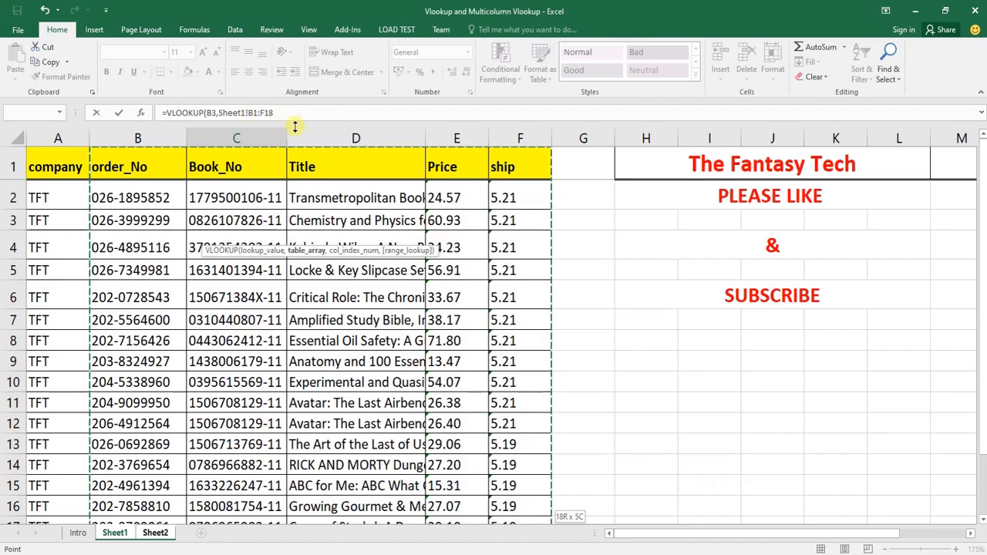
key(F4)
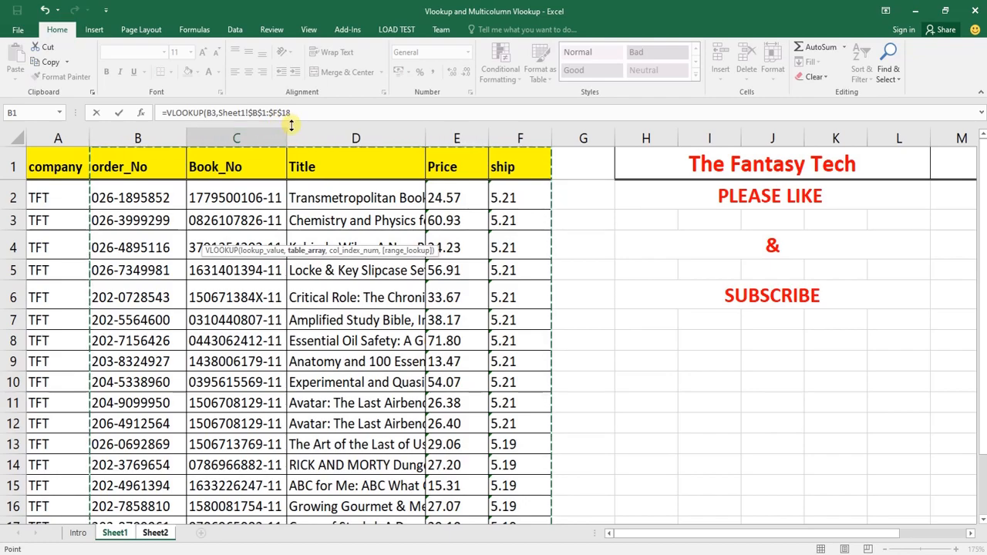
key(F4)
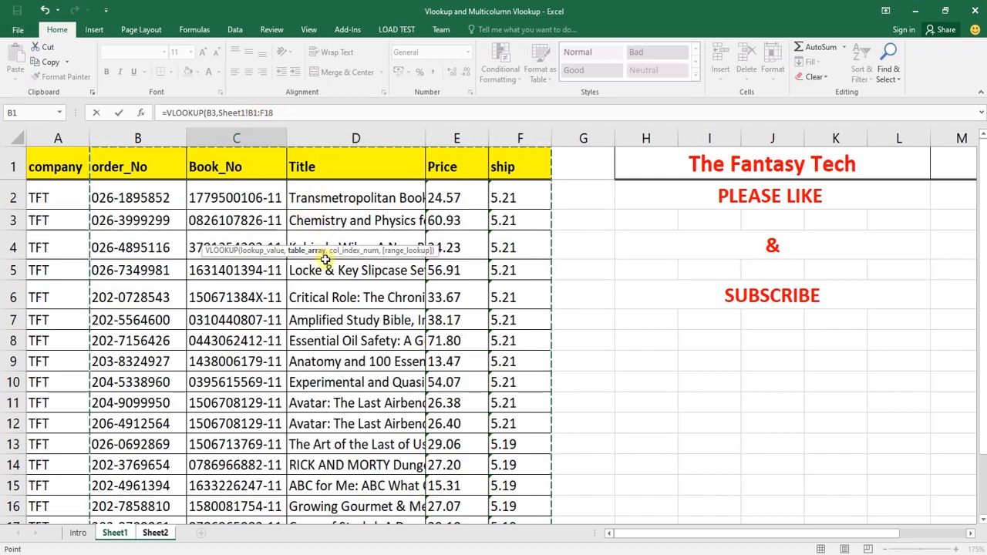
key(F4)
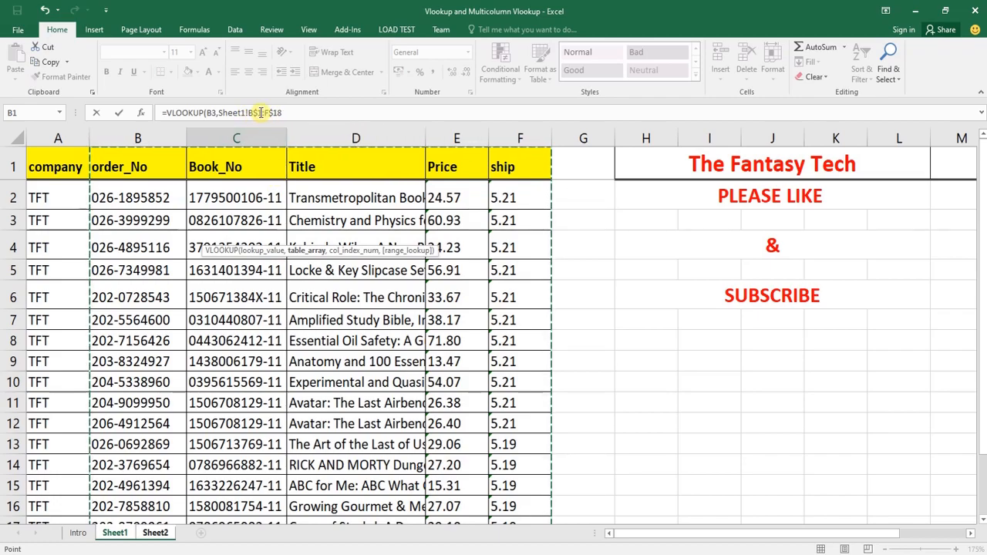
key(F4)
key(F4)
key(F4)
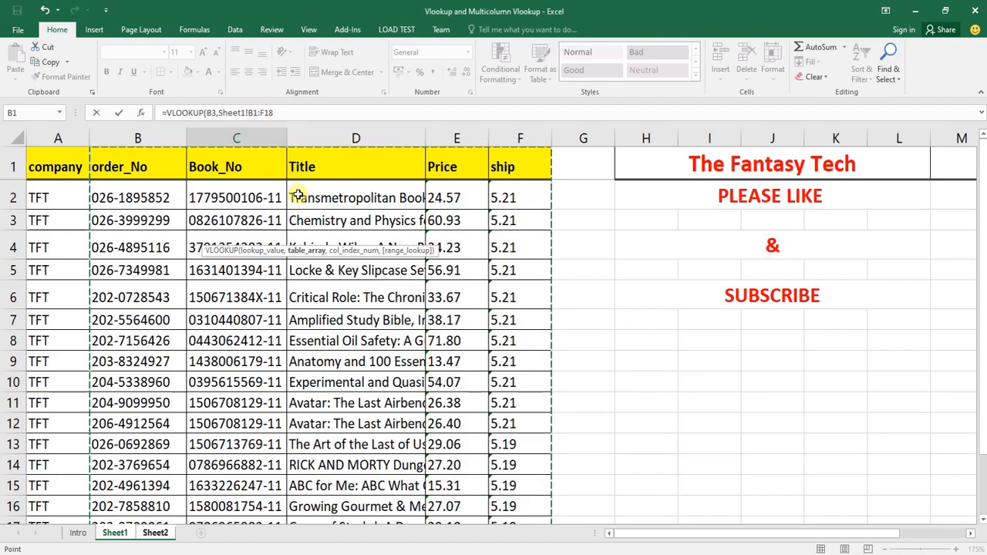
key(F4)
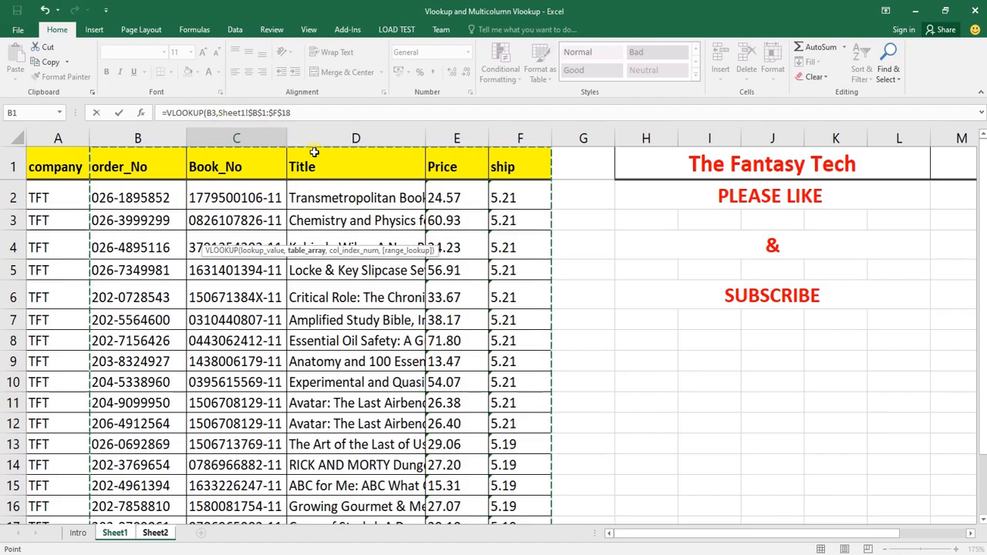
Complete the VLOOKUP in Sheet2 cell C3 with column index 2 and exact match 0, and enter it
click(307, 113)
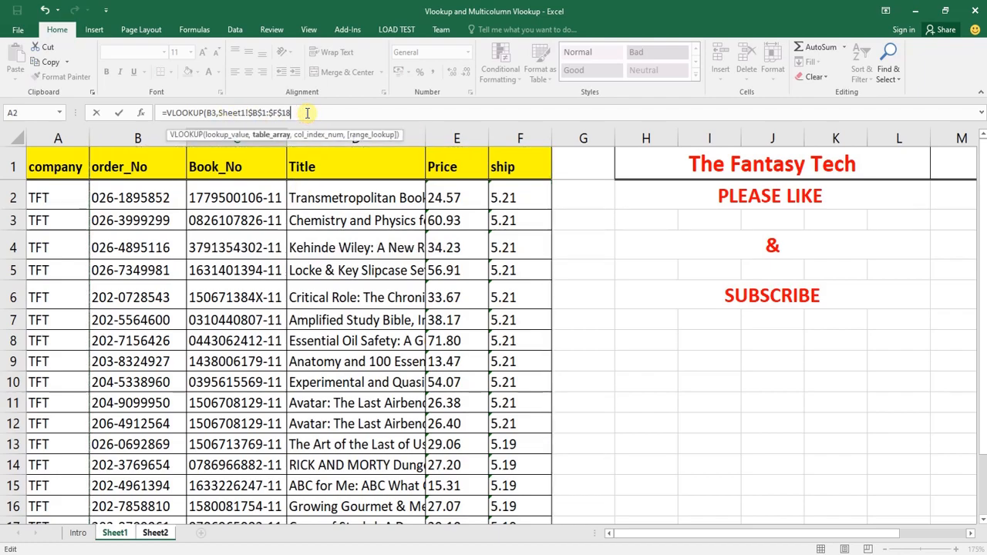
text(,)
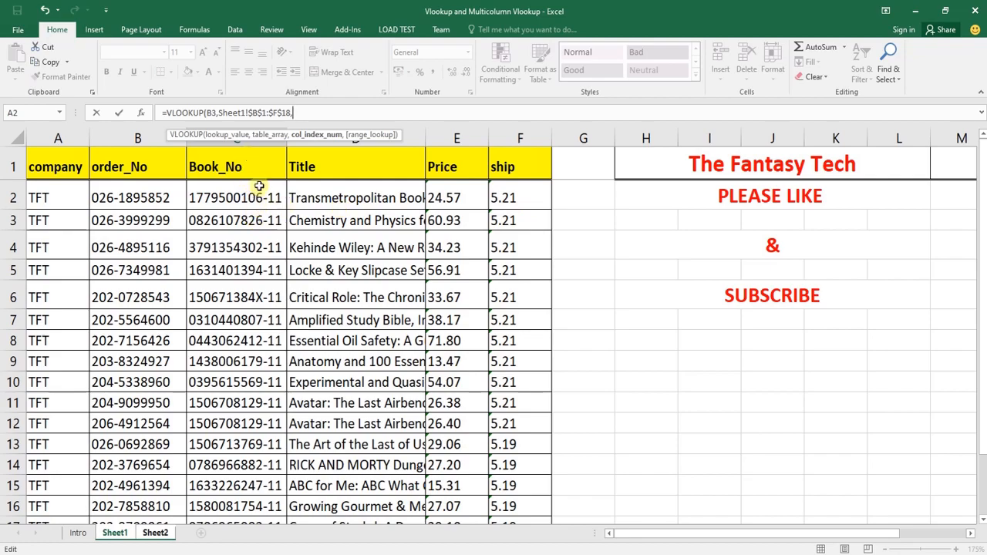
text(2)
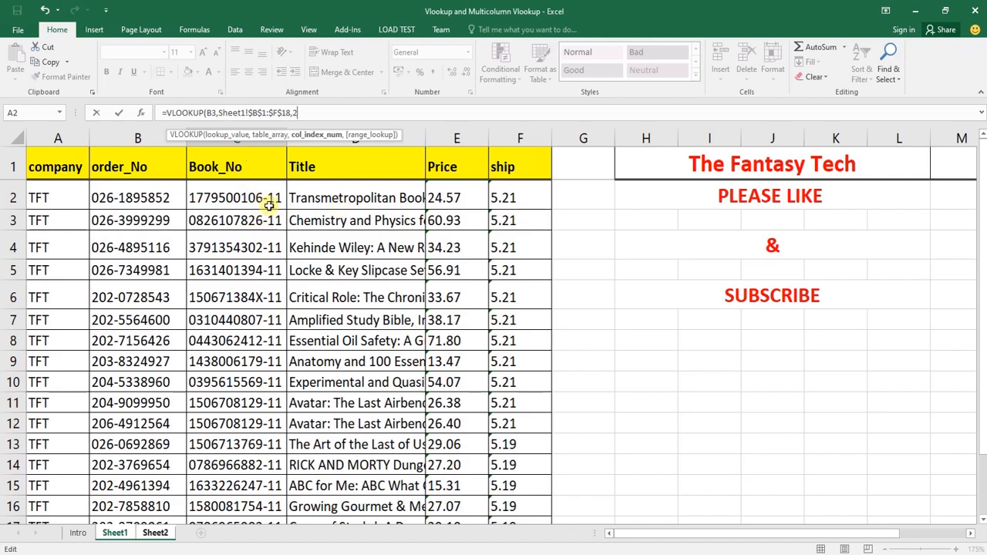
text(,)
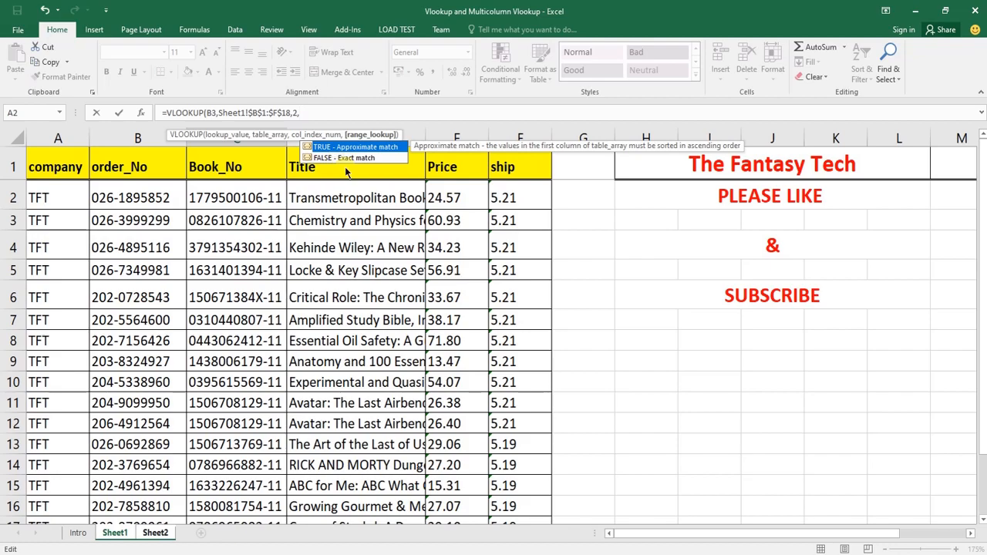
text(0))
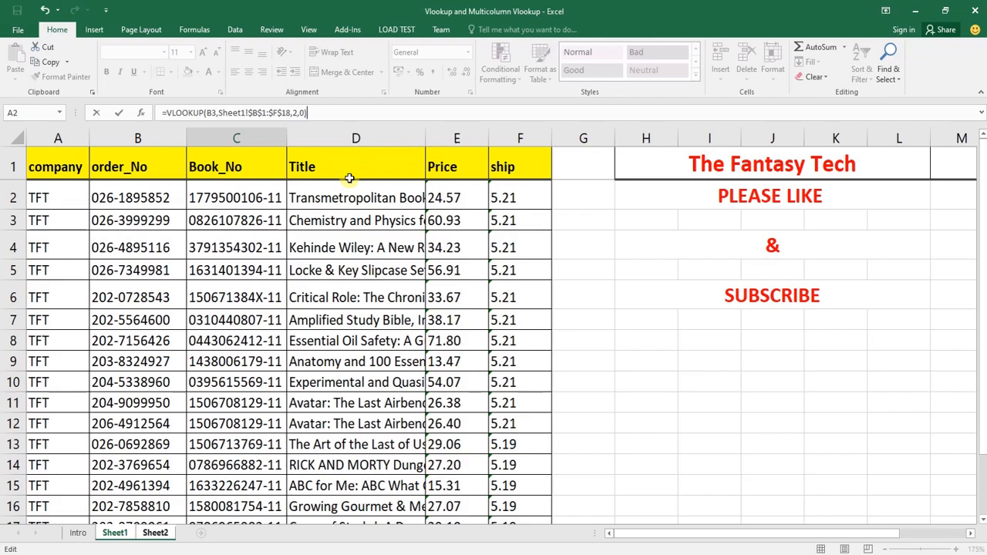
key(Return)
key(Up)
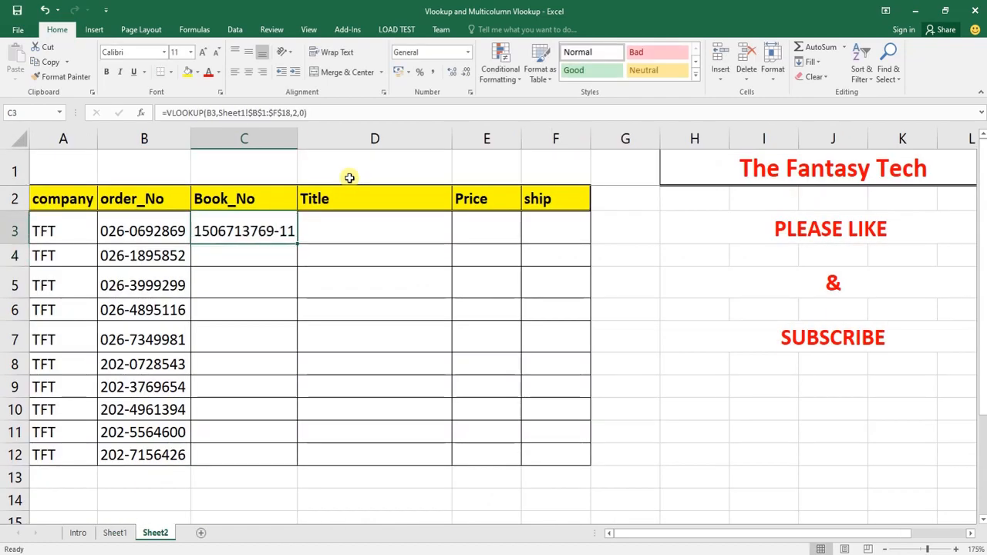
Fill the Book_No formula from C3 down through C12 on Sheet2
key(shift+Down)
key(shift+Down)
key(shift+Down)
key(shift+Down)
key(shift+Down)
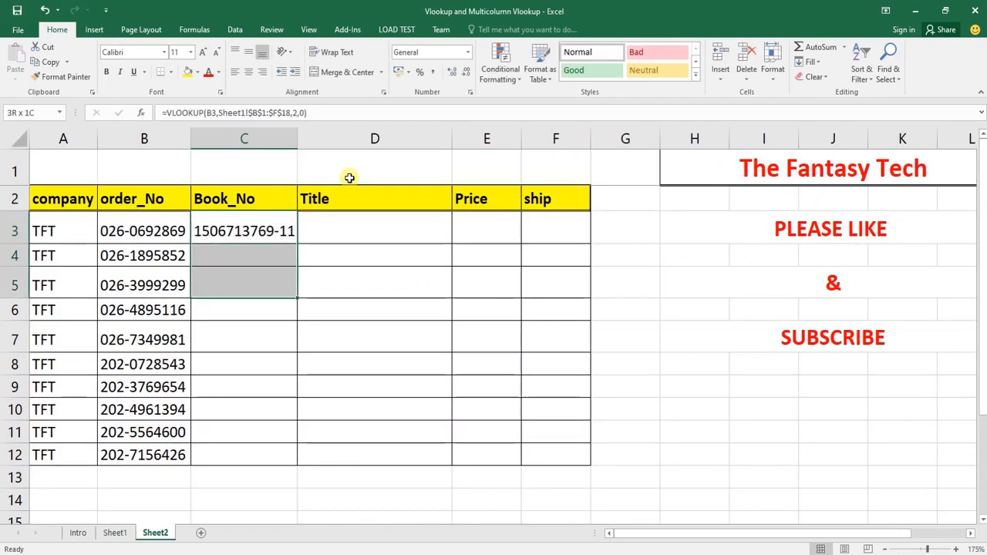
key(shift+Down)
key(shift+Down)
key(shift+Down)
key(shift+Down)
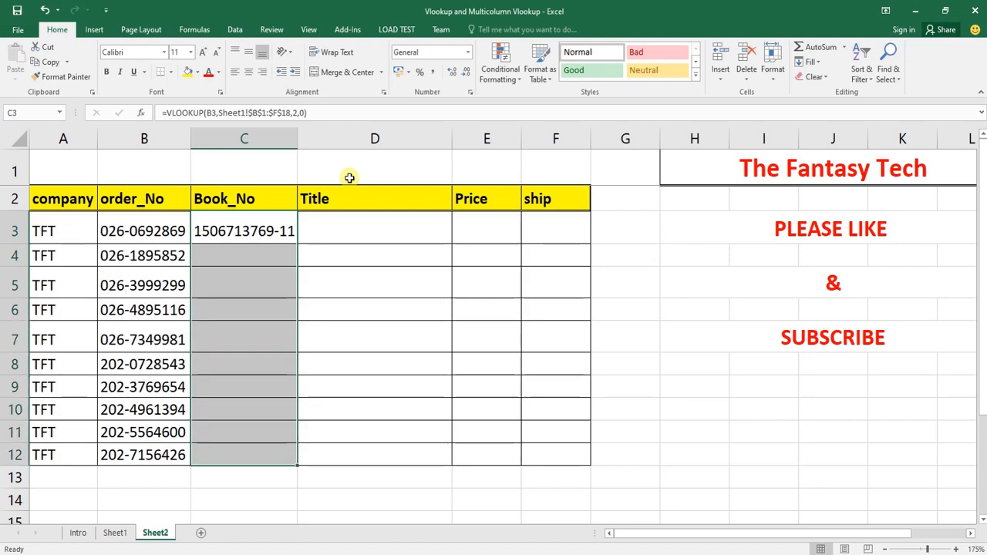
key(ctrl+d)
key(ctrl+q)
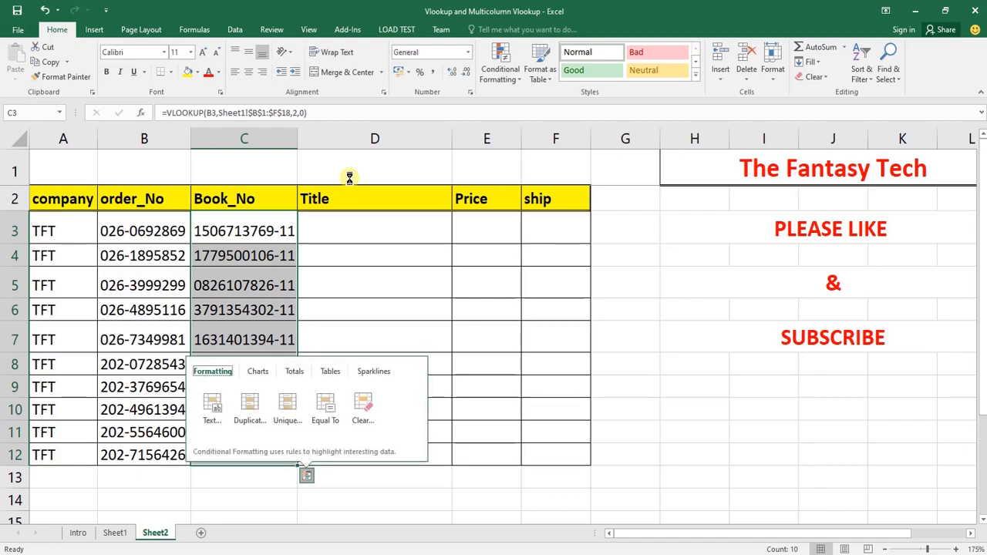
key(Escape)
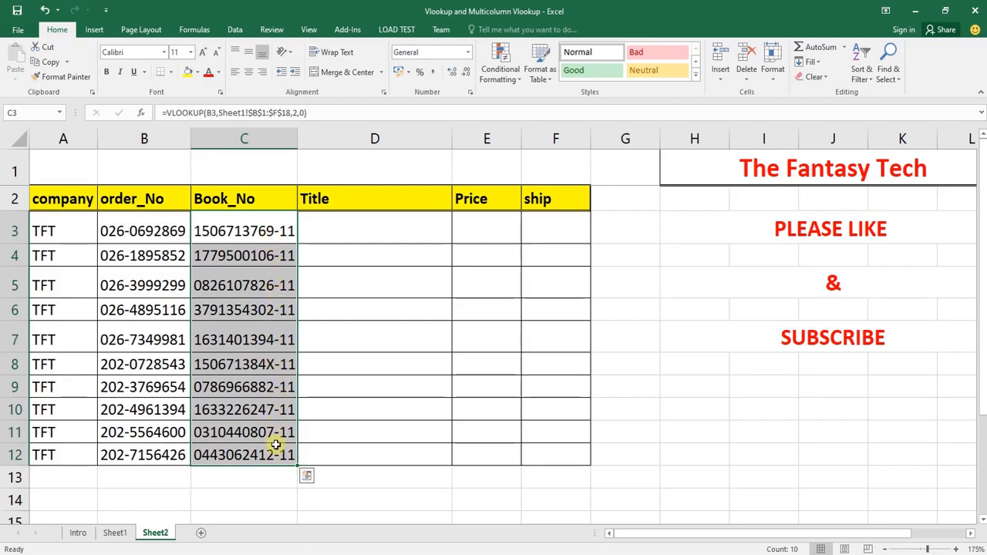
Check the filled Book_No formulas in column C against the order_No values in B3:B12
click(252, 433)
drag(252, 432, 261, 445)
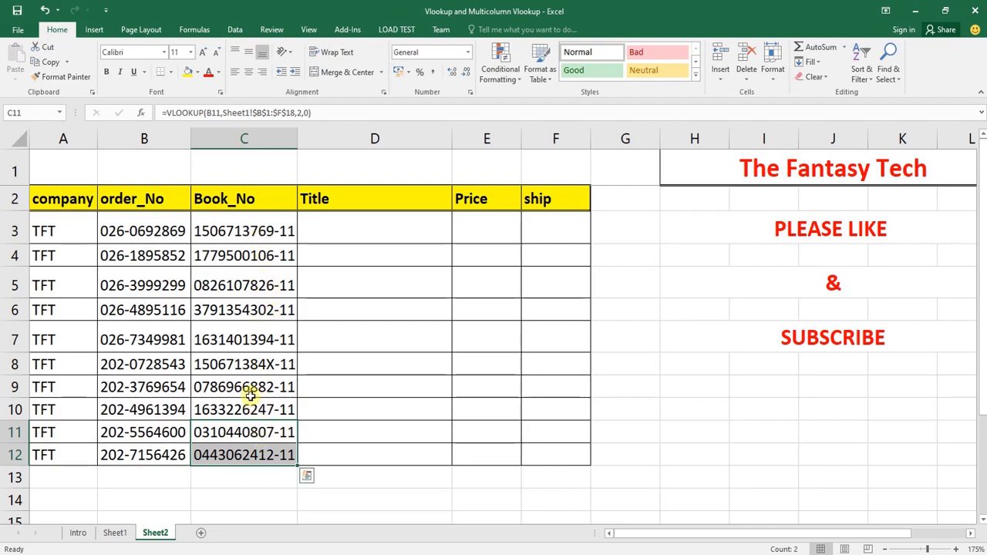
click(314, 227)
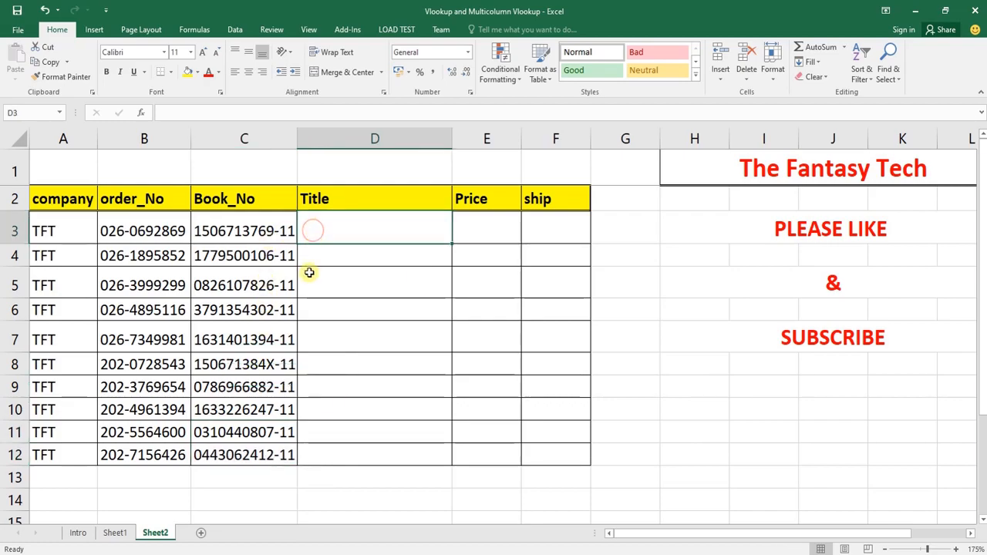
key(Left)
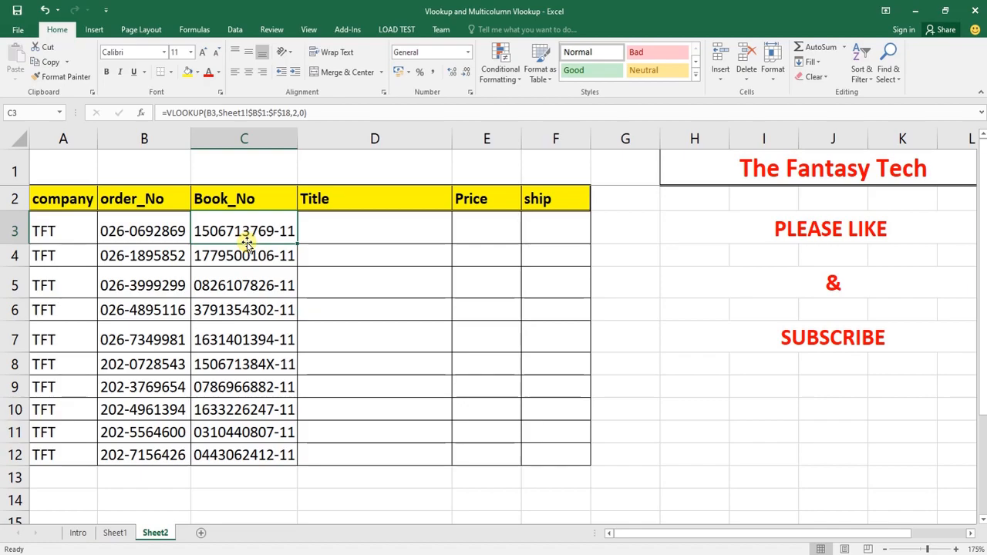
drag(170, 231, 176, 454)
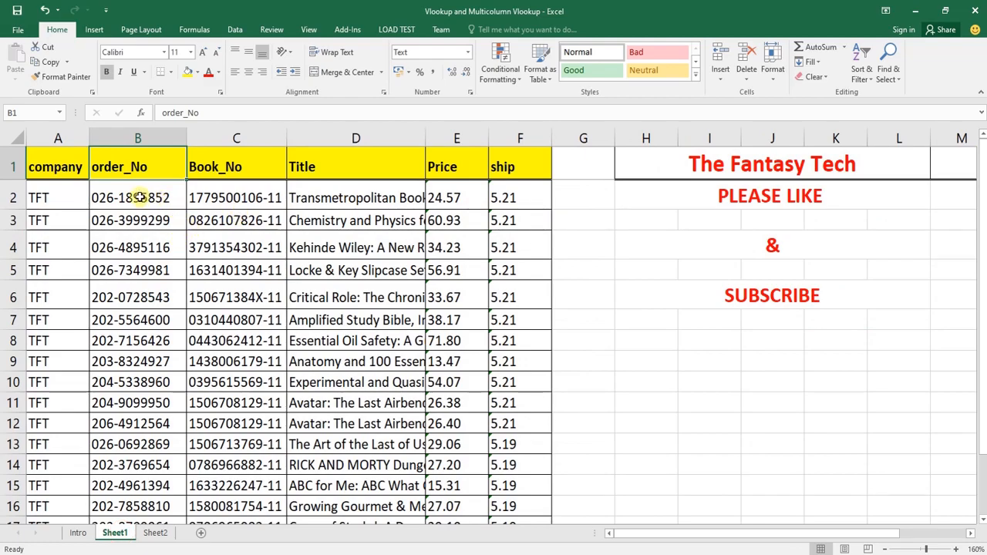
Examine on Sheet1 how the order_No column sits before the Book_No, Title, Price and ship columns in the lookup range
drag(131, 166, 504, 430)
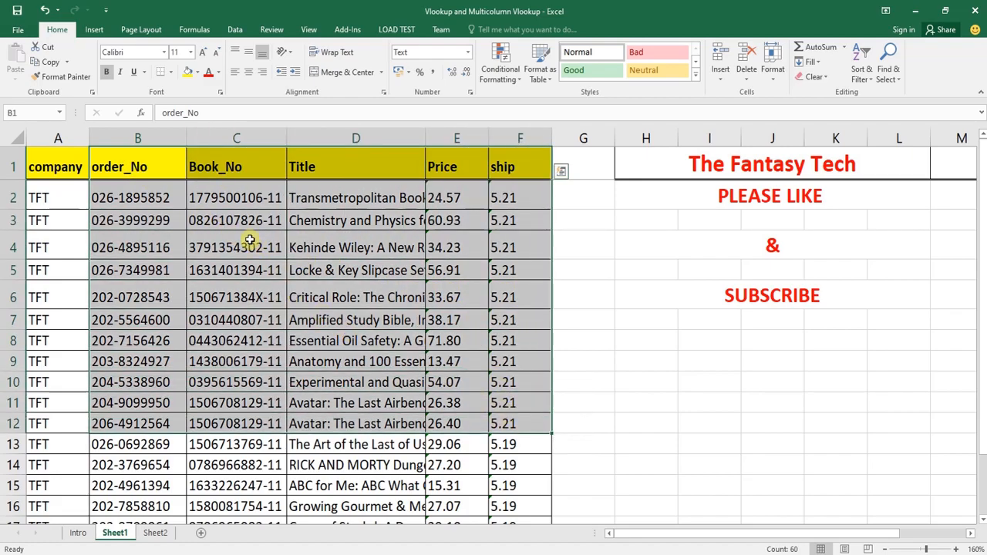
drag(216, 156, 509, 409)
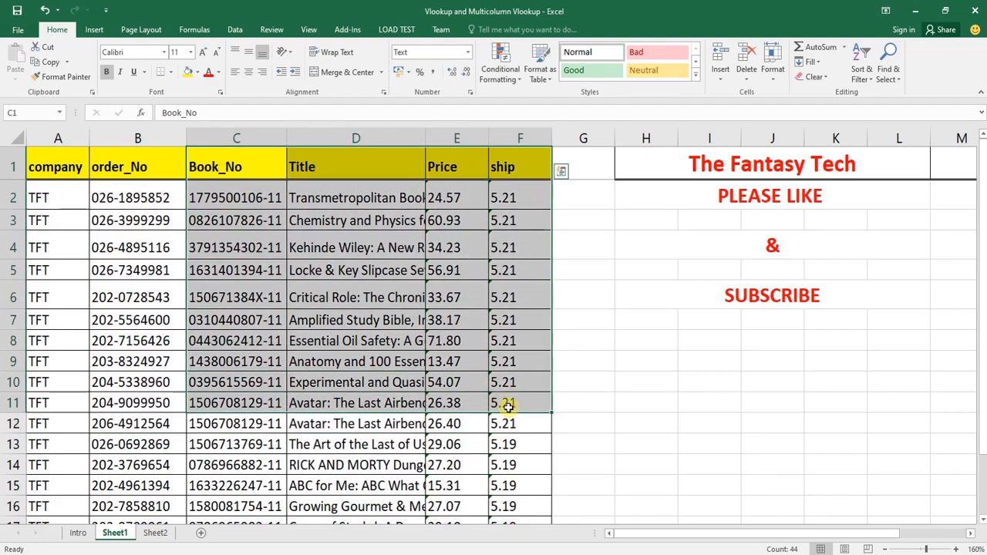
drag(228, 165, 530, 422)
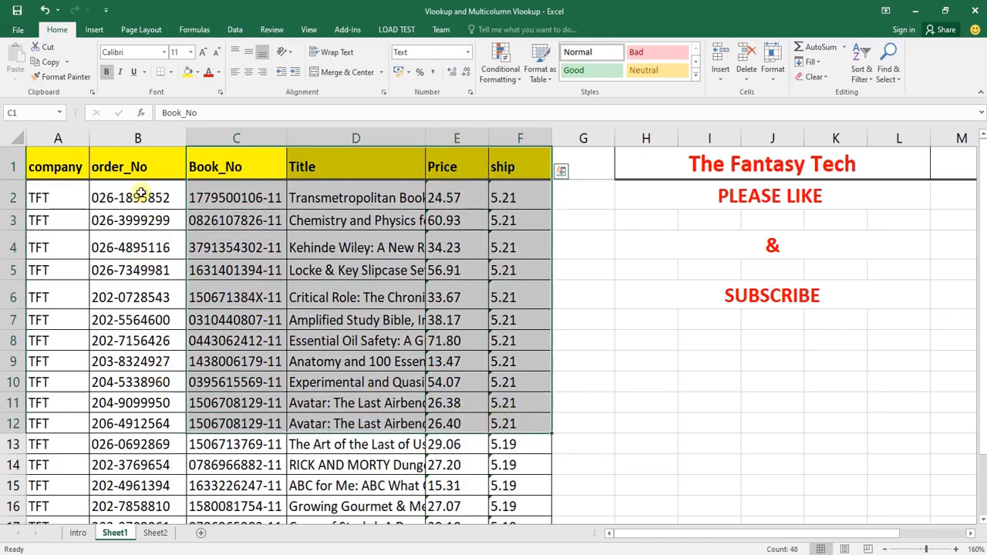
click(205, 247)
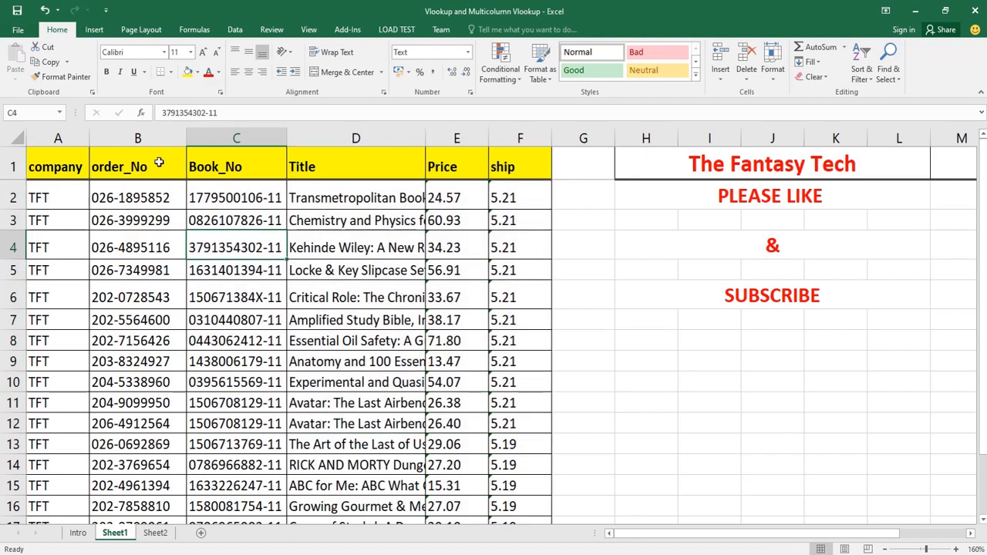
drag(159, 163, 133, 387)
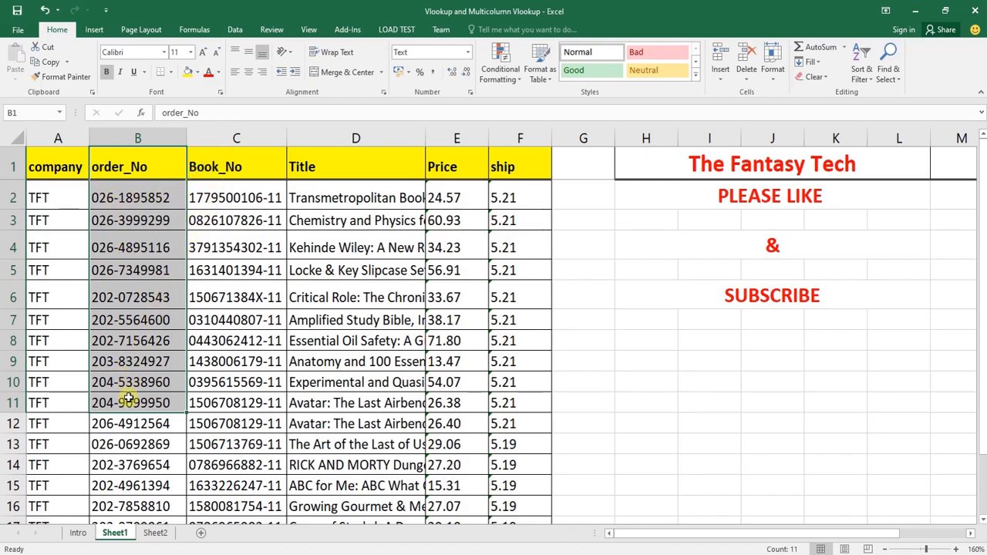
drag(220, 165, 518, 404)
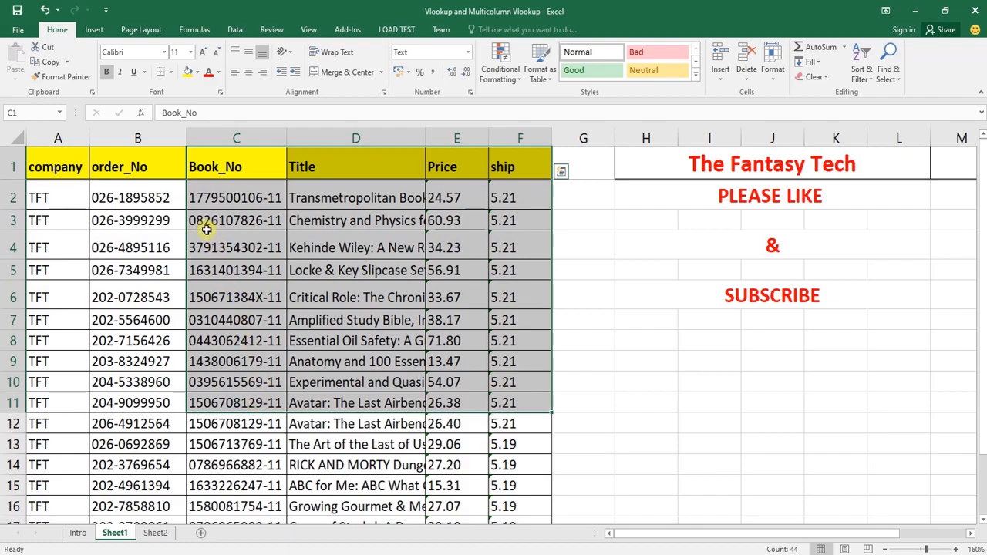
drag(131, 165, 136, 422)
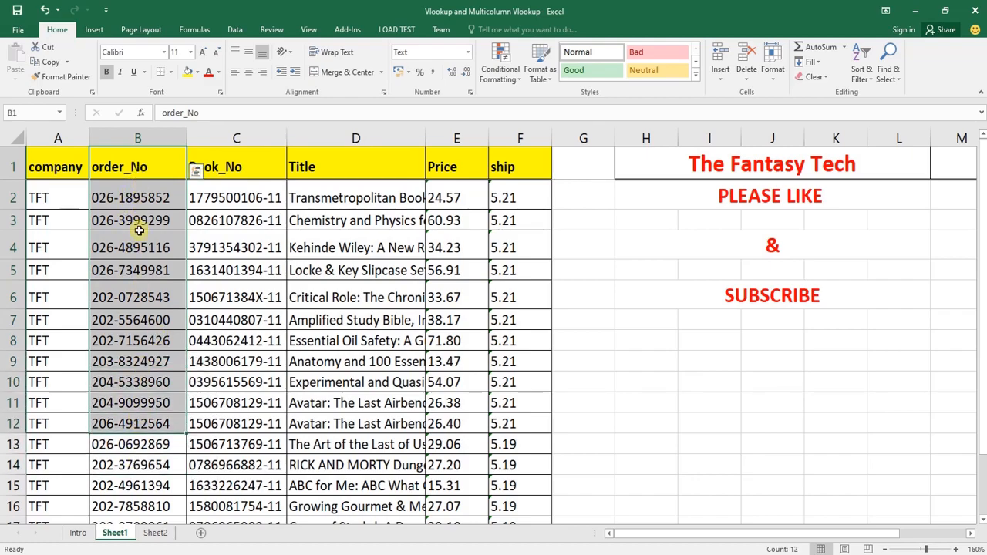
Compare the order_No values on Sheet2 with those on Sheet1, and review the Book_No results in C3:C12
click(152, 532)
drag(147, 231, 160, 443)
click(152, 231)
drag(152, 230, 146, 449)
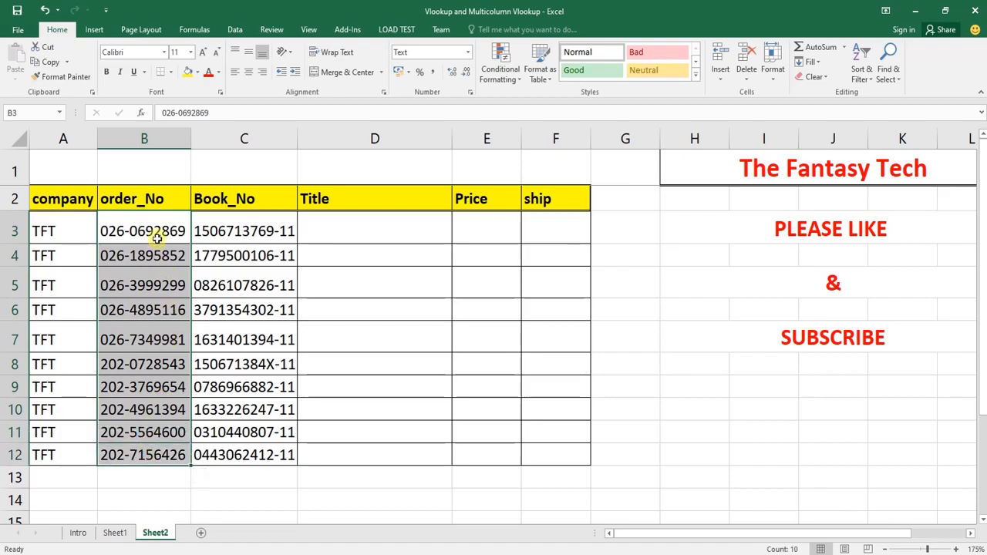
click(115, 532)
drag(147, 199, 141, 425)
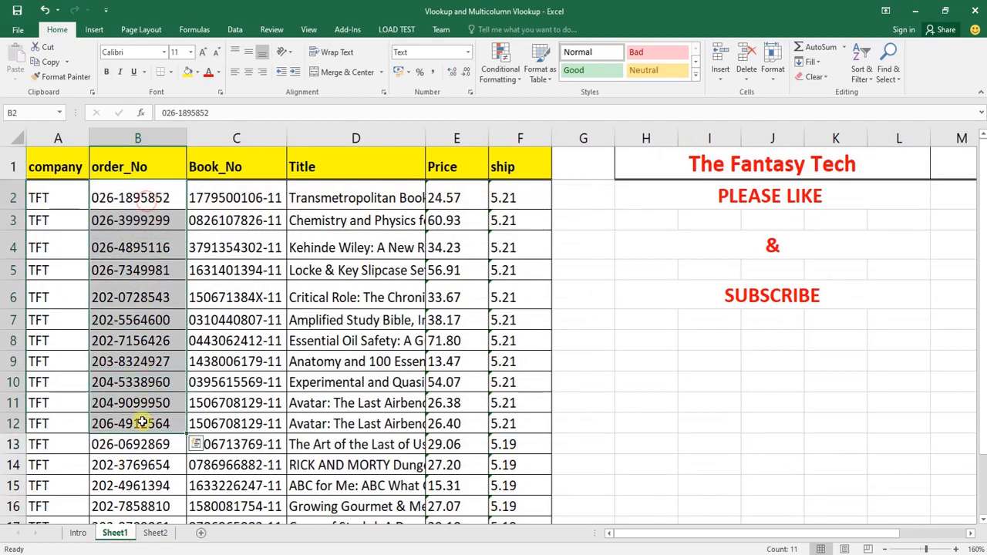
click(153, 532)
drag(253, 223, 209, 463)
Compare on Sheet1 a table range starting at order_No with one starting at the company column
click(115, 533)
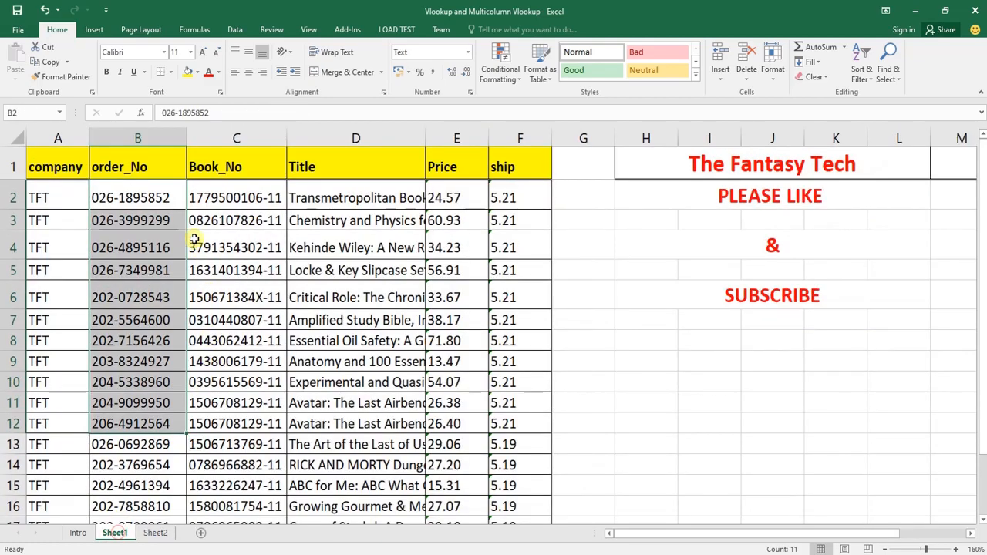
drag(152, 195, 503, 407)
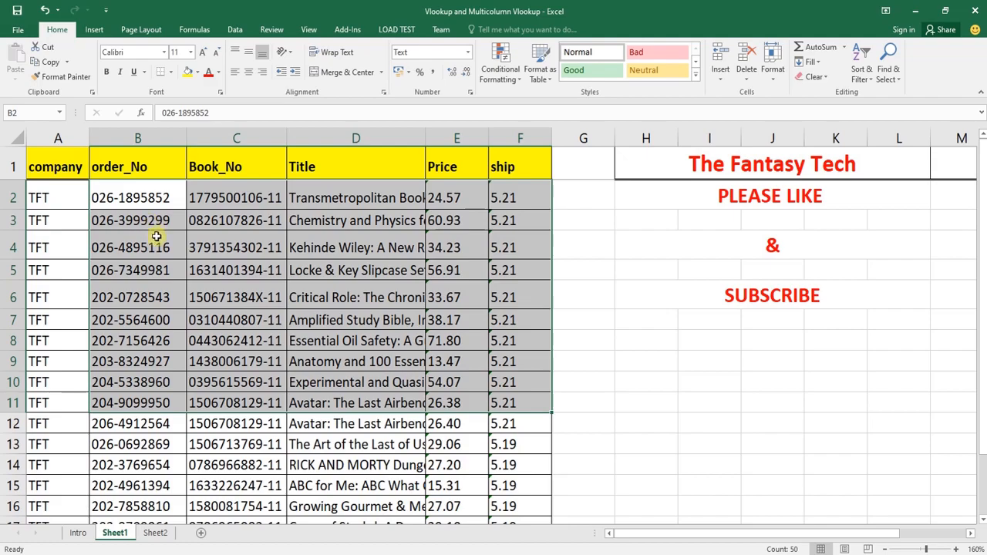
click(168, 196)
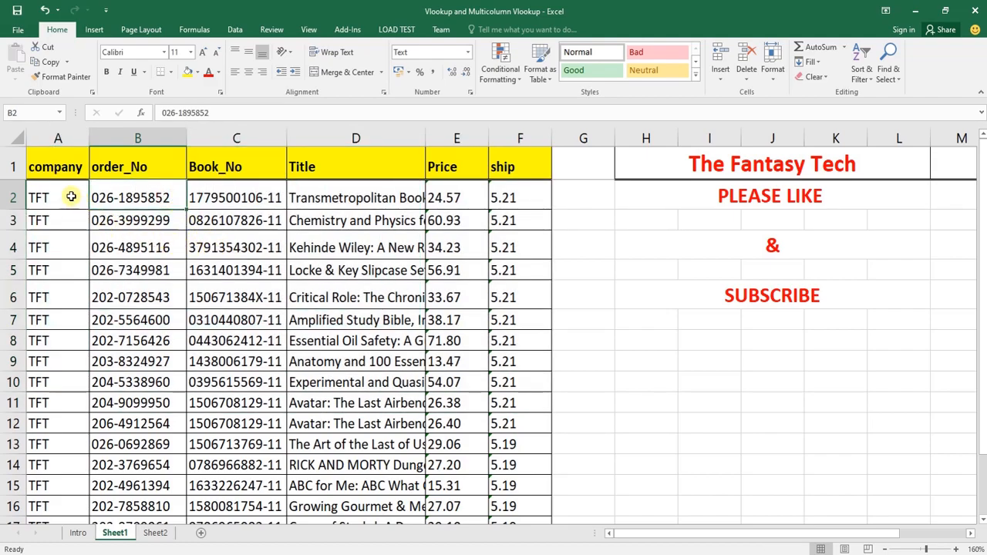
click(60, 194)
drag(60, 194, 540, 492)
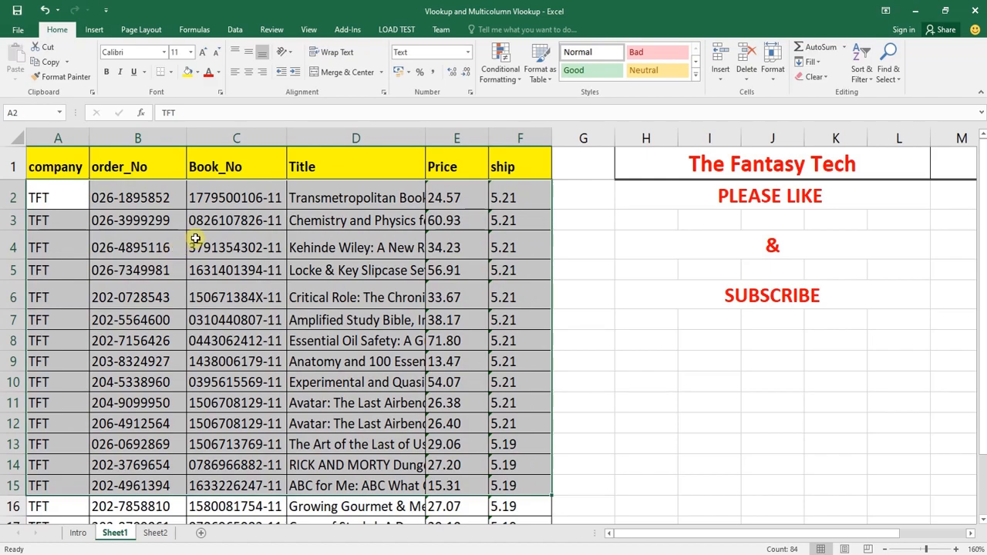
drag(161, 194, 157, 442)
drag(56, 203, 514, 462)
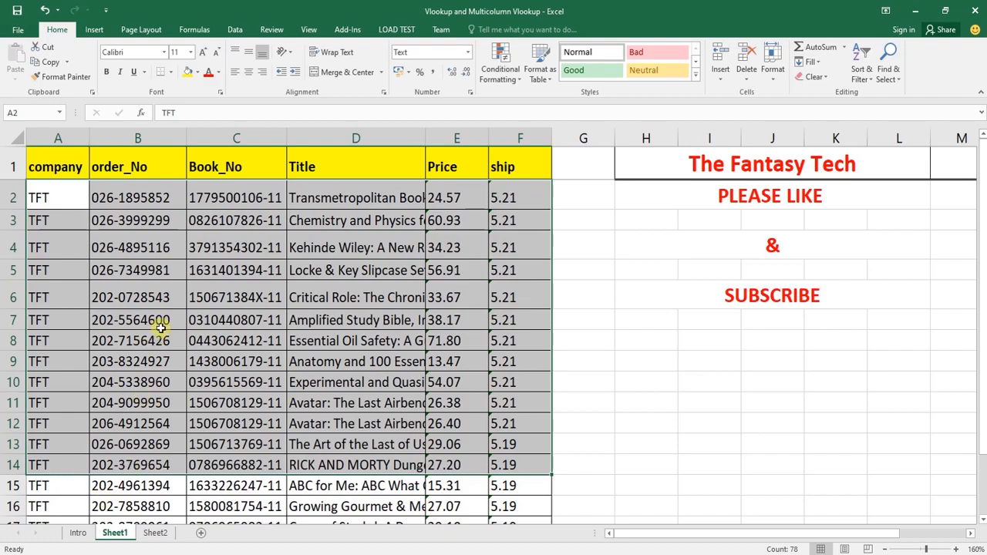
Return to Sheet2 and review the lookup values in the order_No cells B3:B12
click(155, 525)
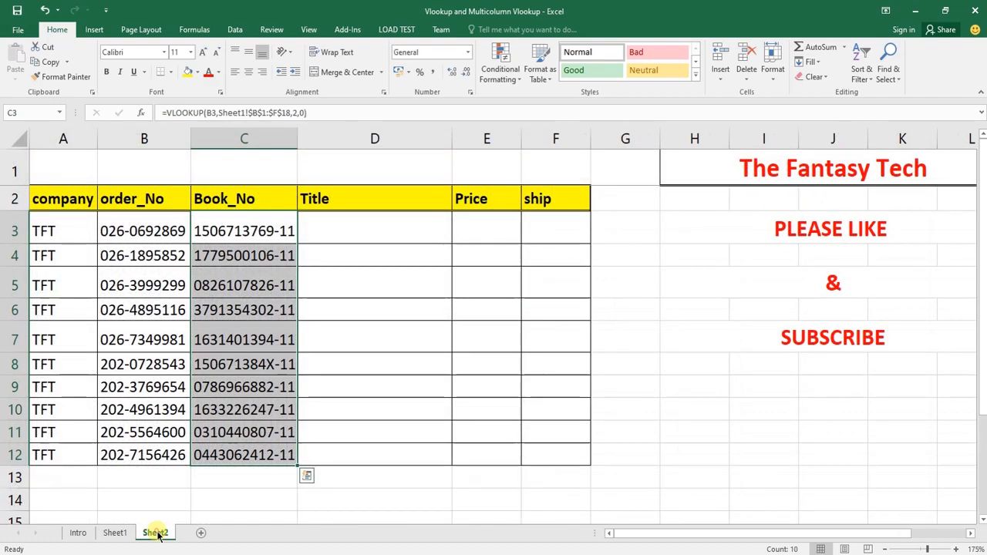
click(168, 231)
drag(168, 230, 160, 451)
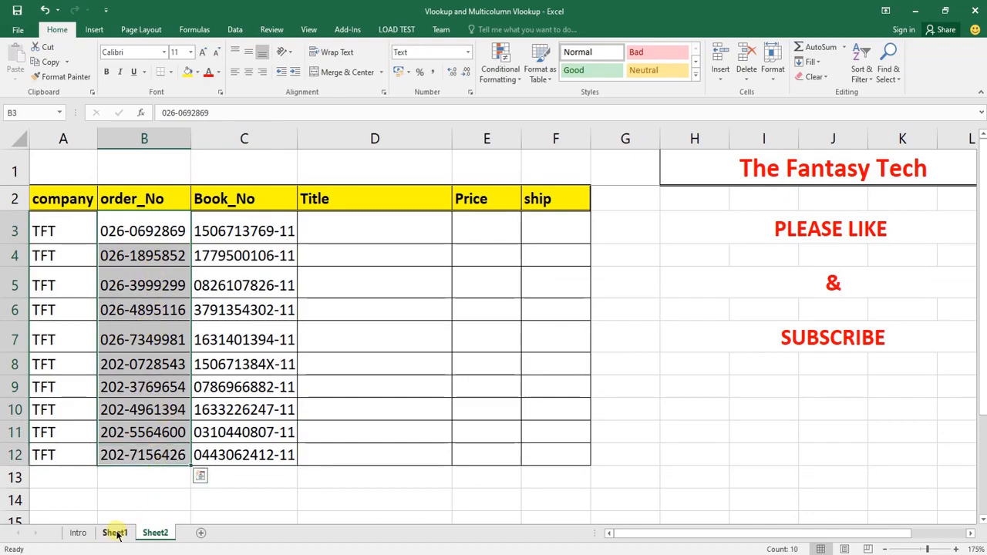
Compare the company and order_No columns on Sheet1 as starting columns for the lookup range, and check the blank column beside Sheet2's table
click(115, 533)
drag(70, 202, 72, 467)
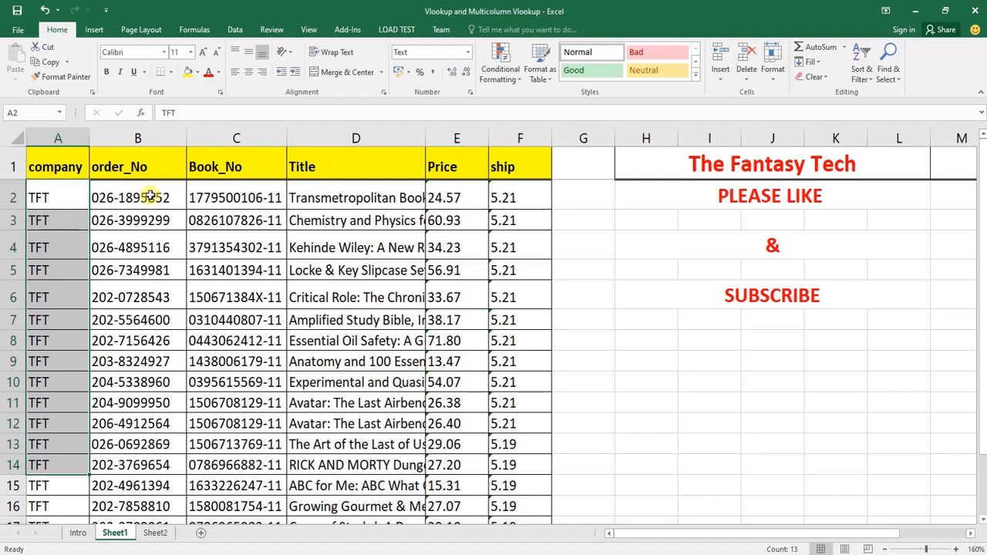
drag(152, 196, 138, 474)
drag(148, 197, 155, 444)
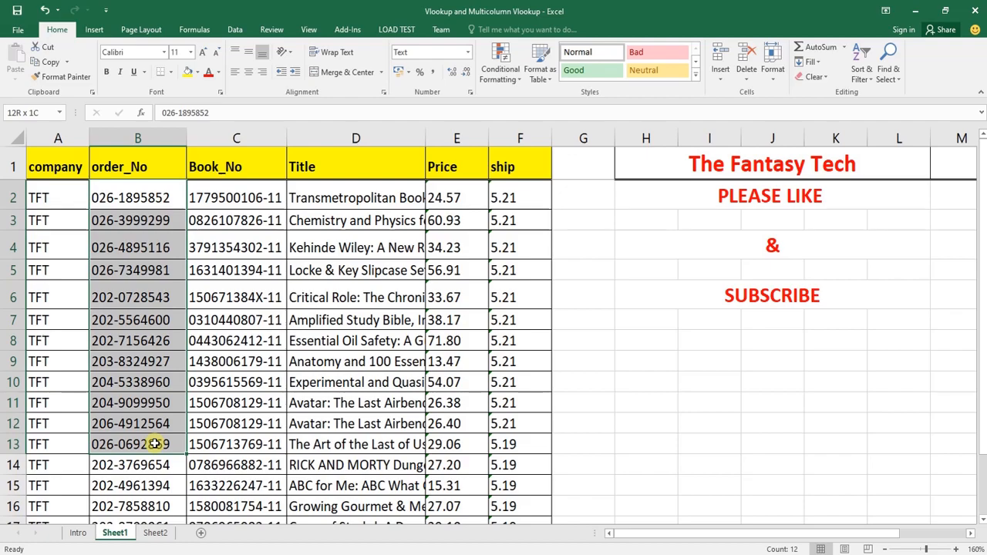
drag(159, 445, 505, 436)
drag(159, 191, 62, 453)
drag(60, 193, 67, 449)
click(155, 533)
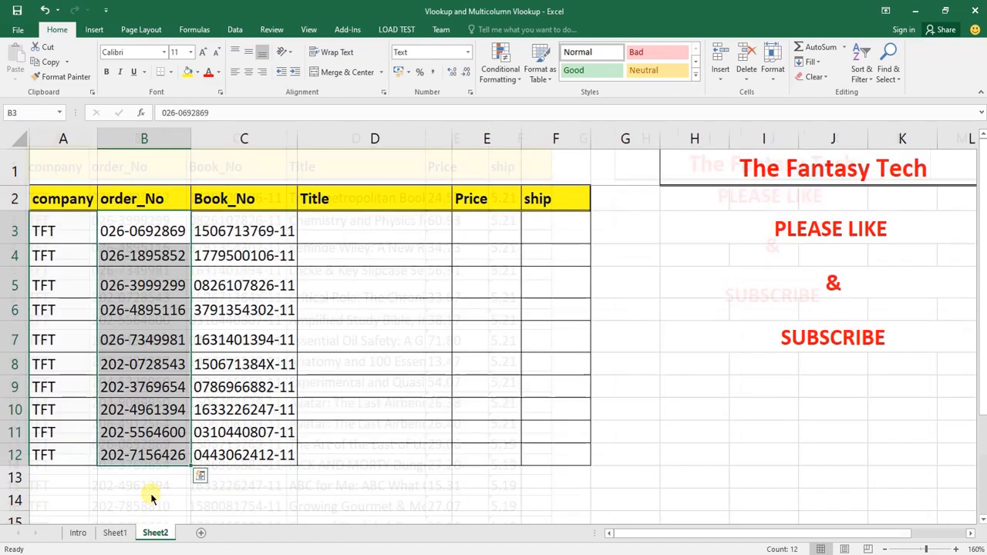
drag(614, 194, 628, 459)
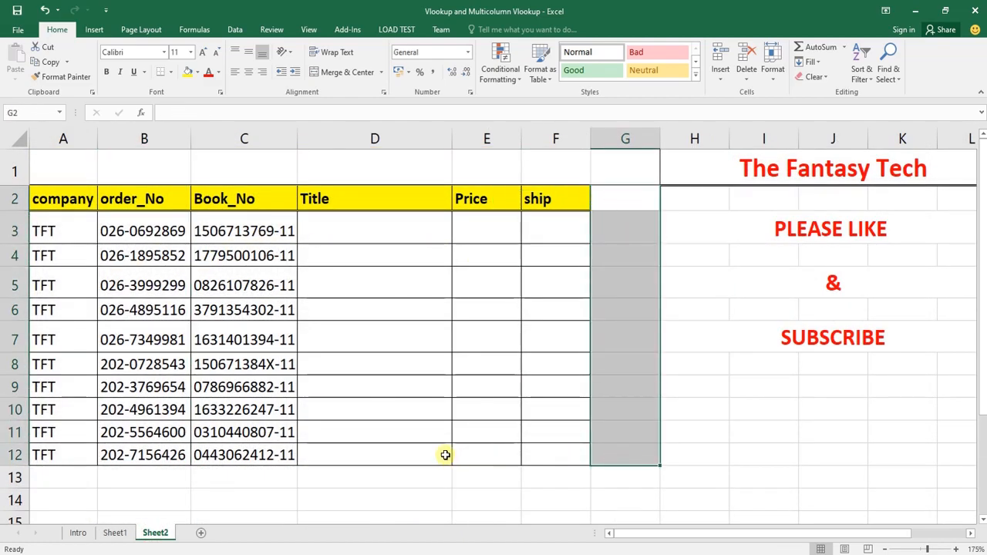
Examine the company, order_No and Book_No columns on Sheet1 and their order relative to the lookup column
click(125, 535)
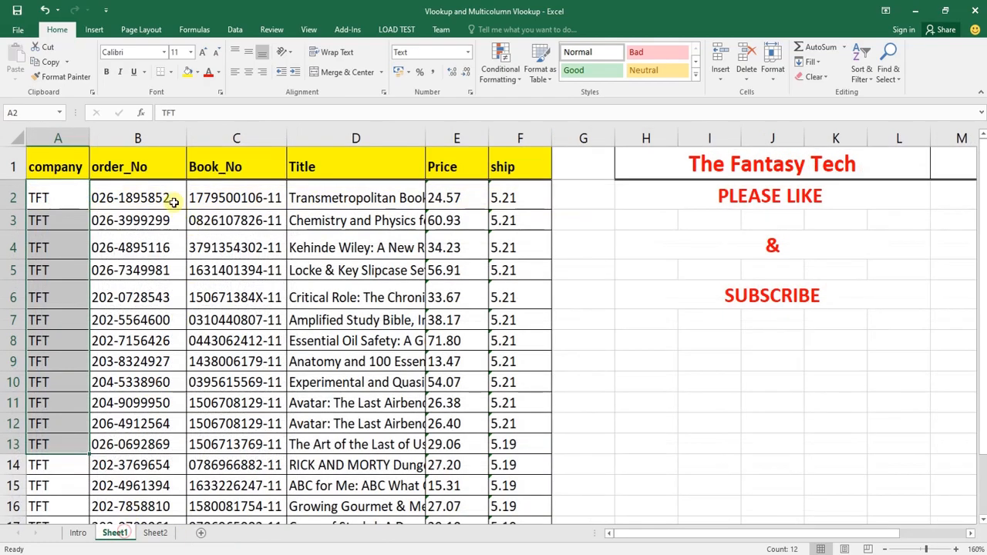
click(152, 139)
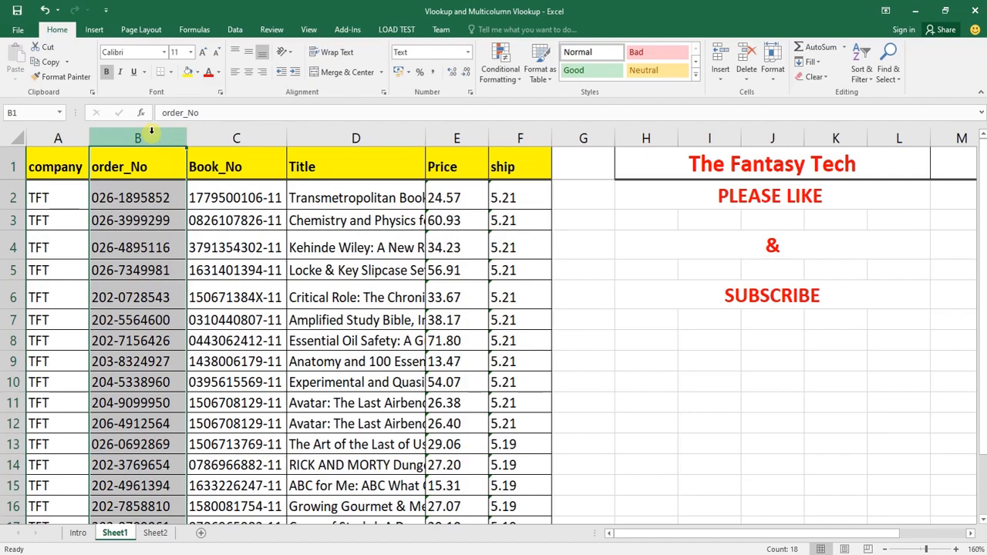
click(58, 135)
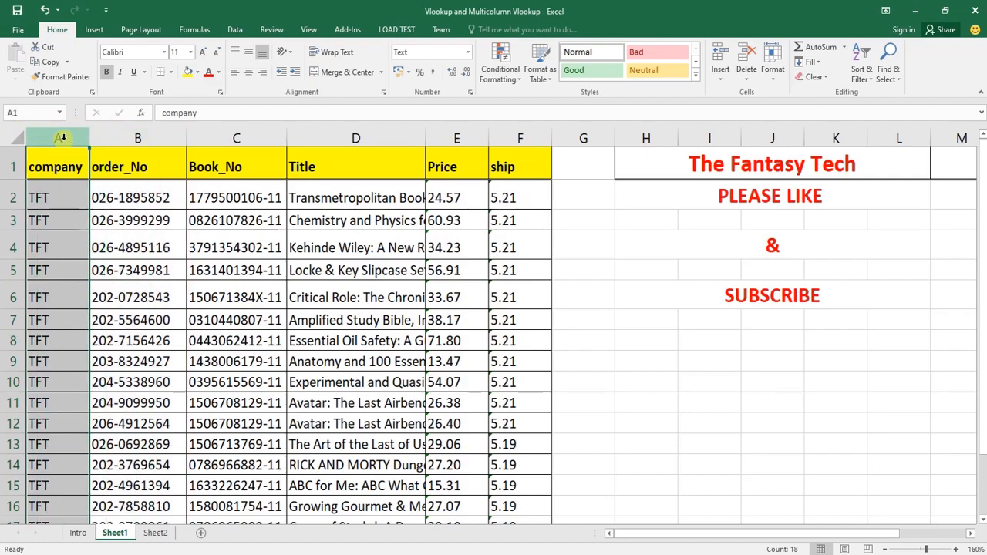
click(237, 136)
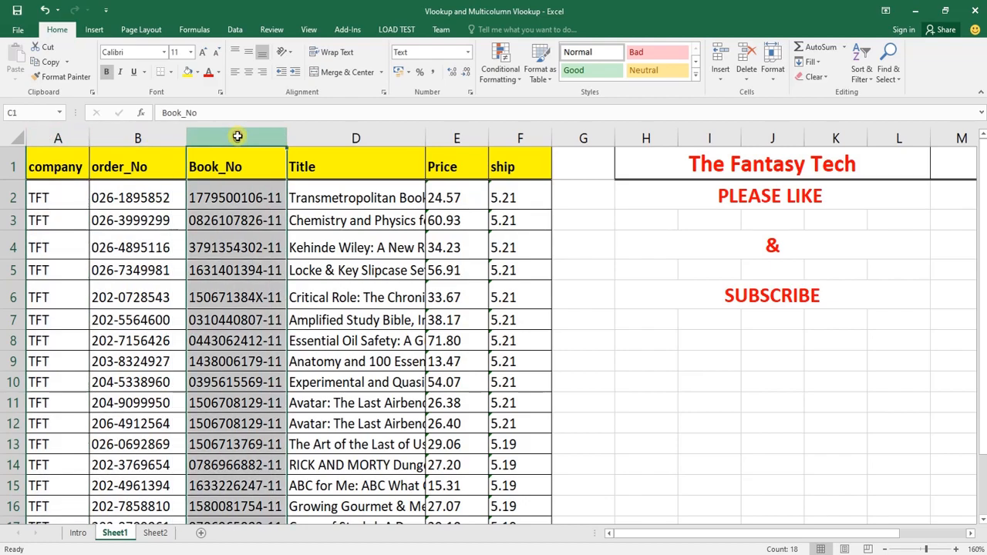
click(137, 137)
click(231, 138)
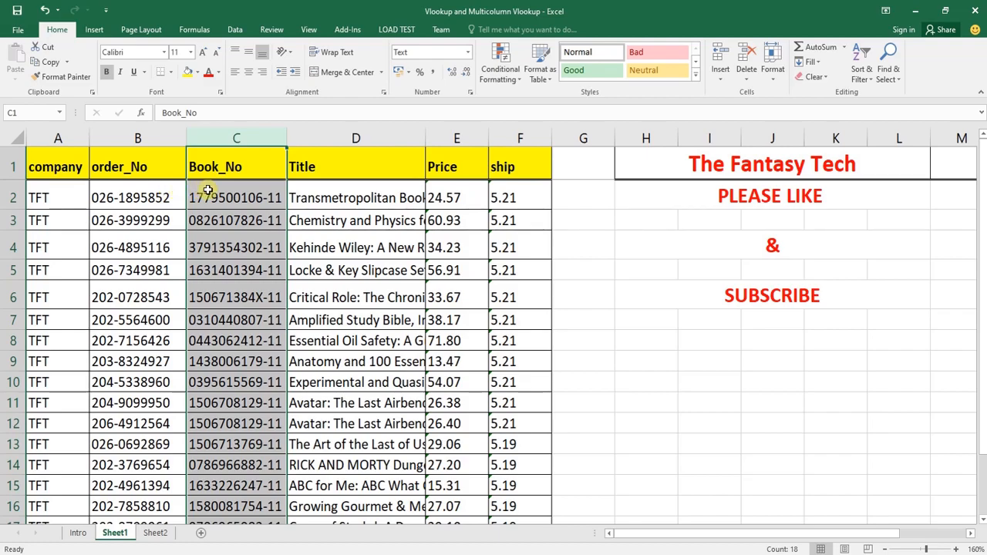
Review on Sheet1 how the lookup range extends from order_No across Book_No, Title, Price and ship
drag(67, 189, 77, 382)
drag(174, 193, 510, 445)
drag(175, 196, 178, 403)
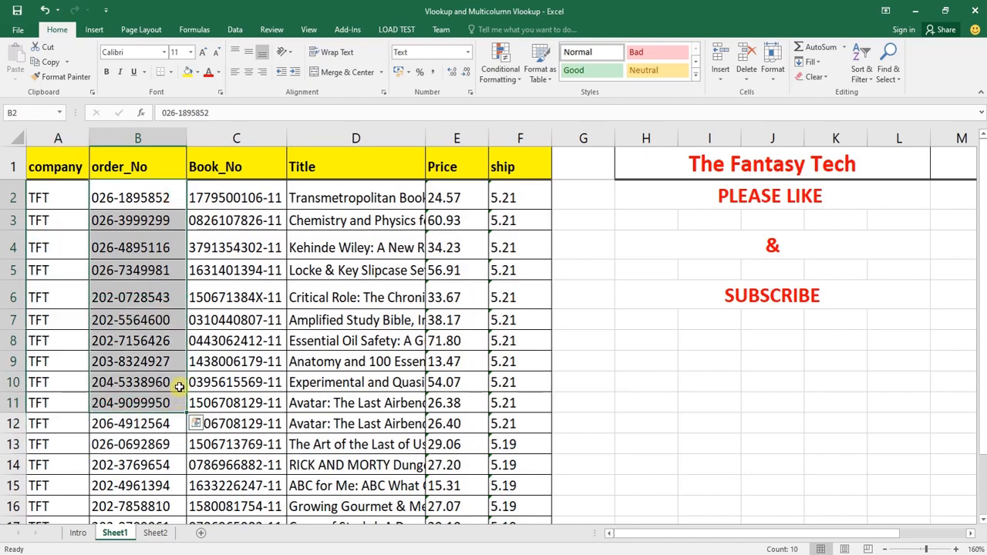
drag(176, 194, 194, 452)
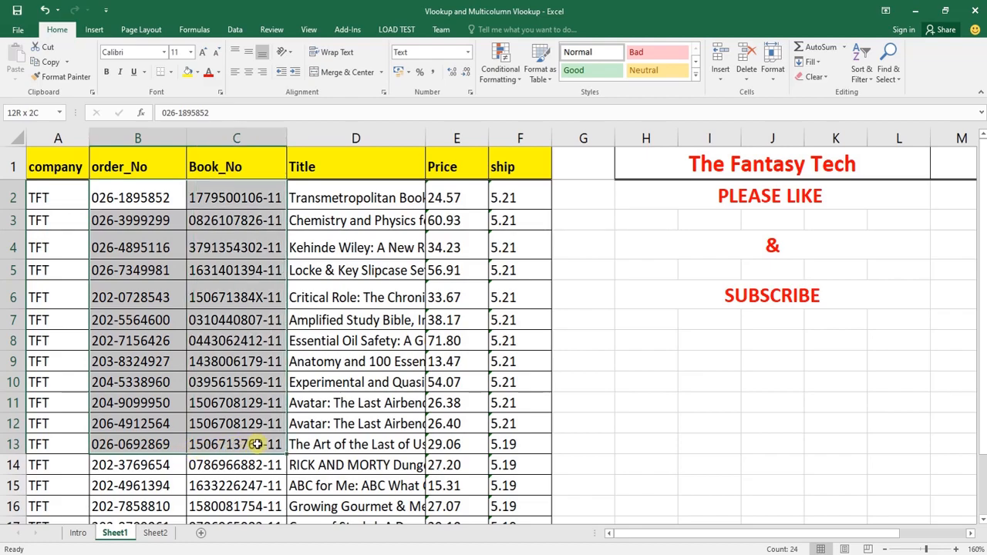
drag(262, 444, 296, 445)
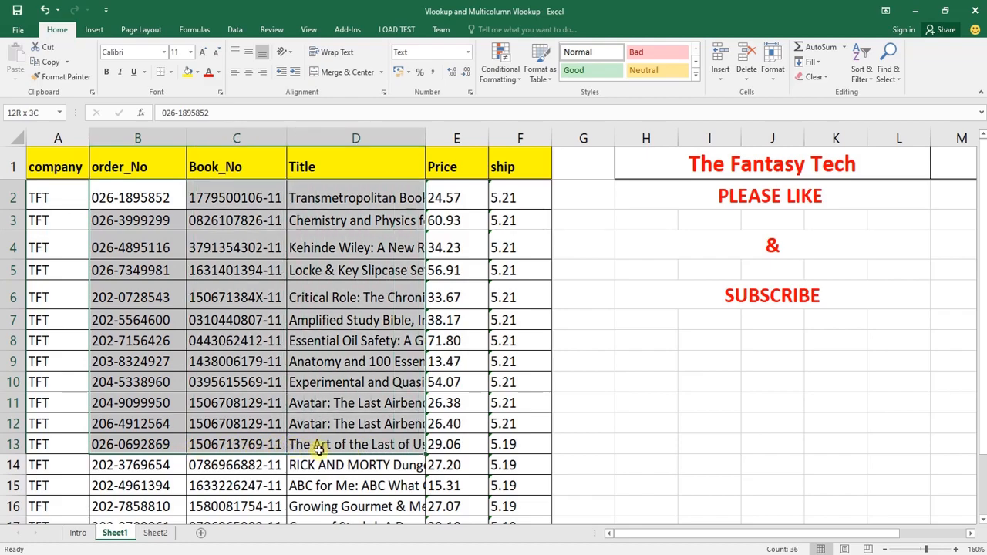
drag(401, 445, 509, 505)
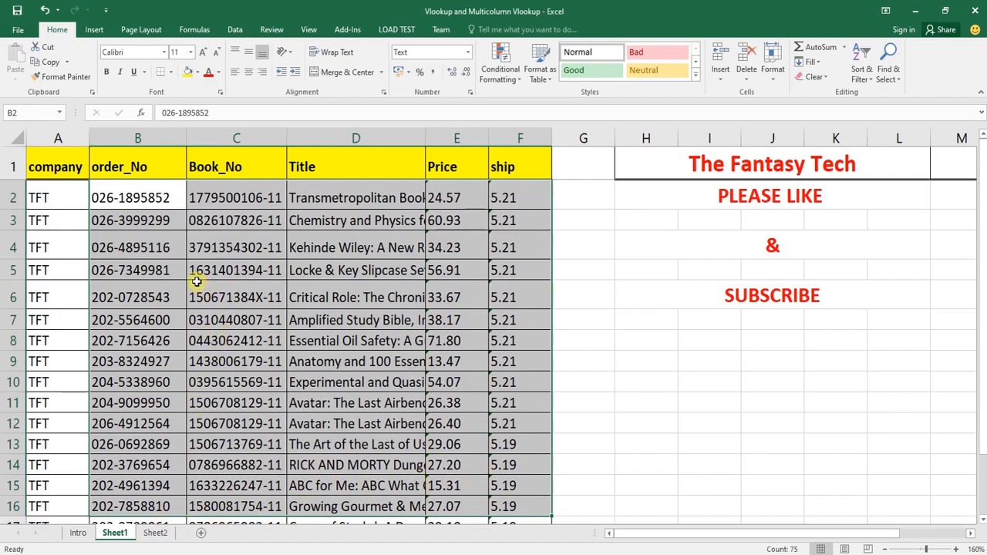
drag(151, 198, 158, 459)
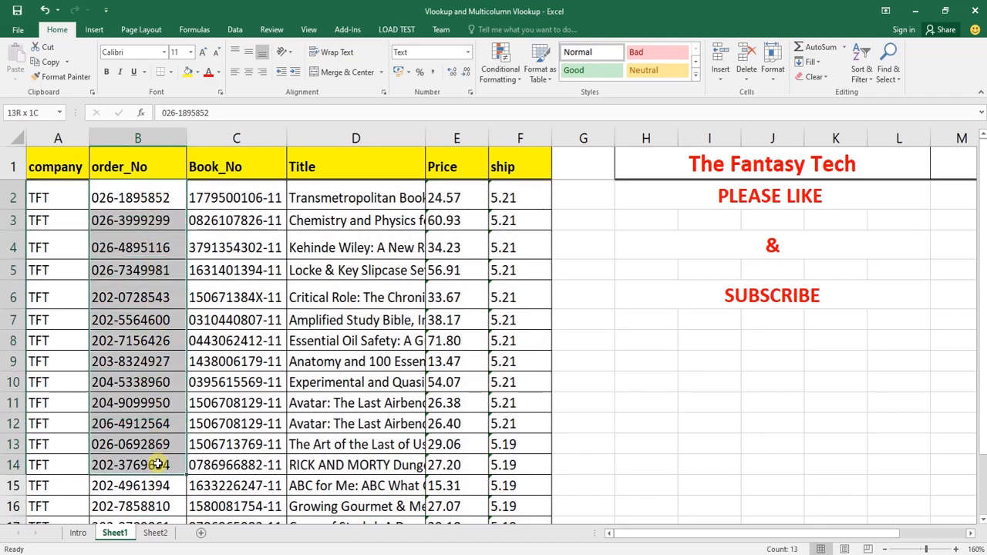
Review on Sheet2 the Book_No formulas in C3:C12 and the empty Title, Price and ship cells D3:F12
click(154, 533)
drag(323, 236, 544, 231)
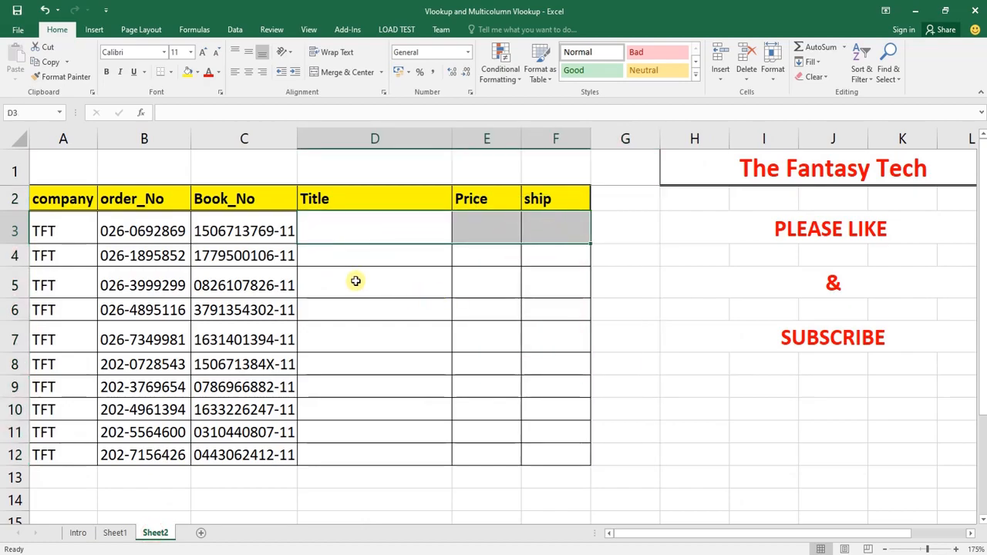
drag(260, 229, 262, 456)
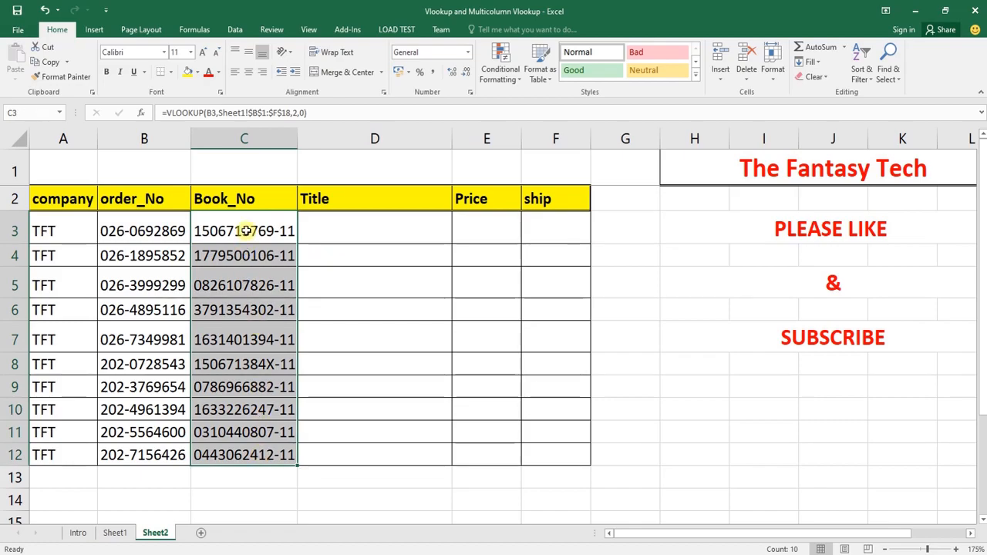
drag(244, 228, 252, 449)
click(426, 233)
click(352, 231)
drag(346, 229, 544, 446)
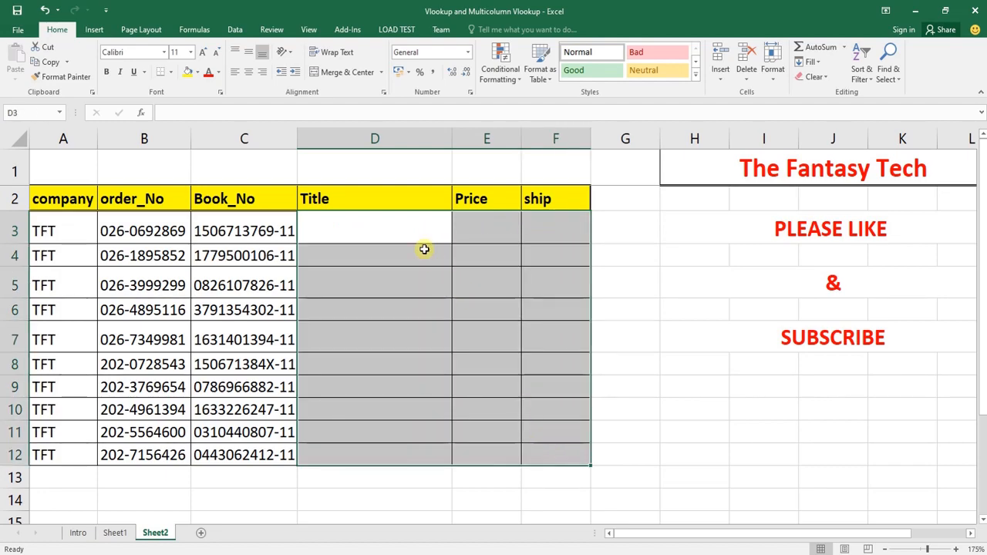
click(386, 232)
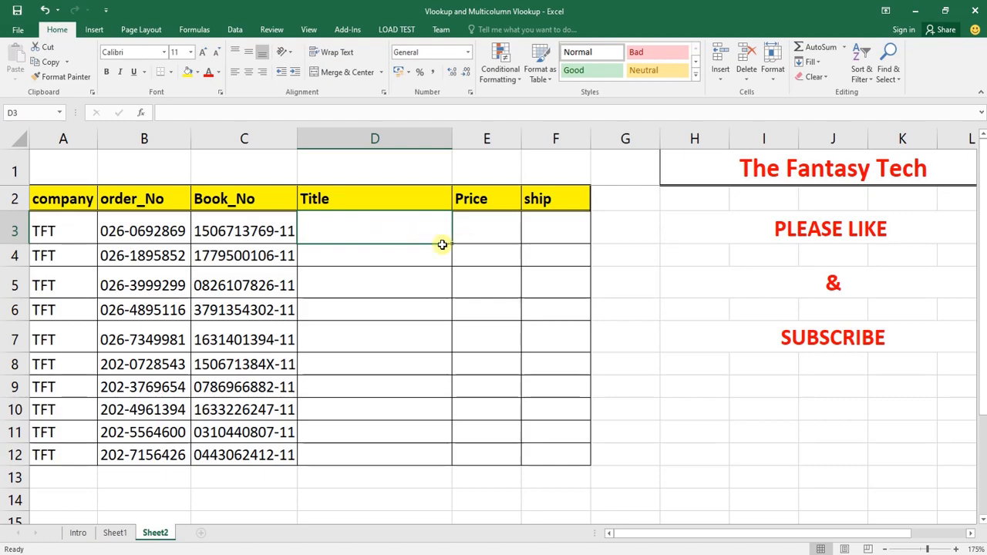
click(262, 230)
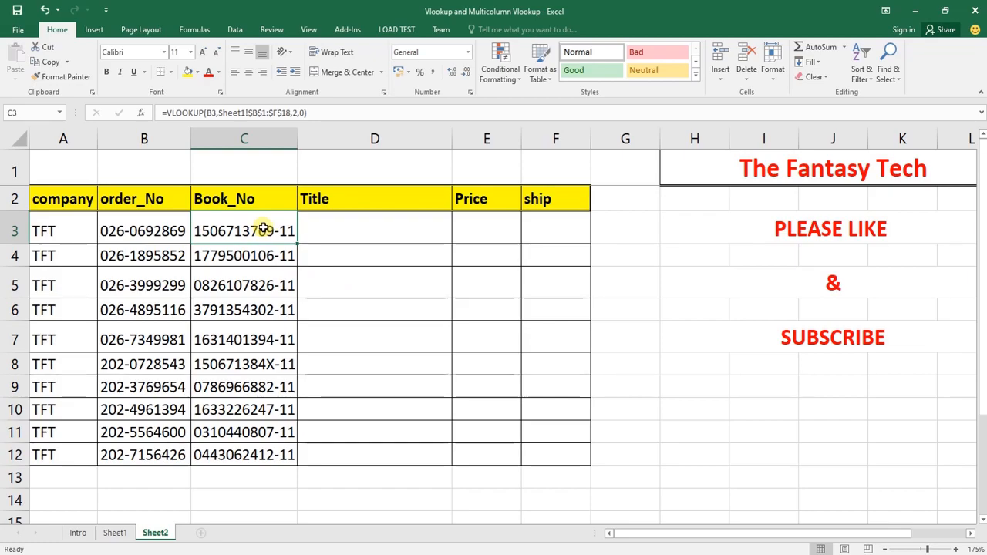
text(=vl)
key(Tab)
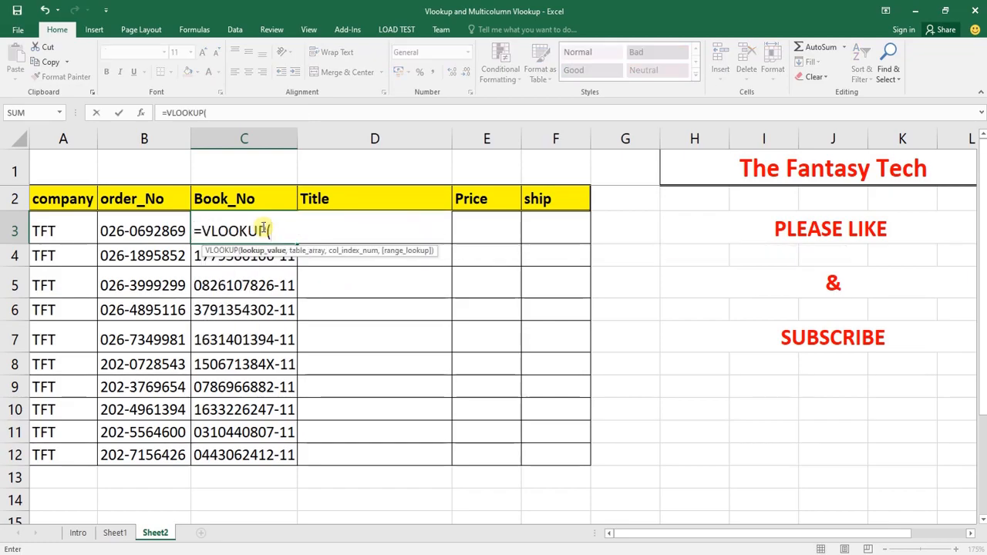
key(Left)
text(,)
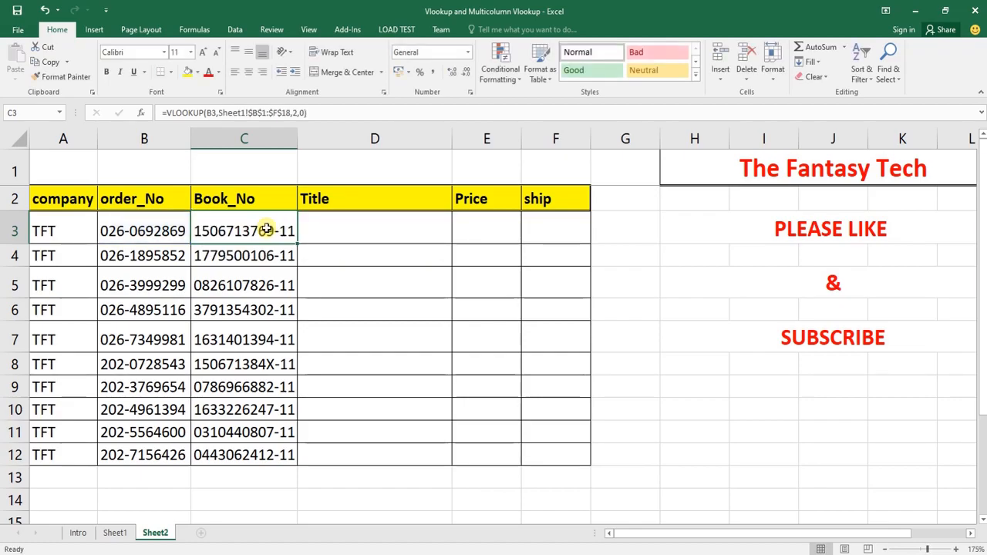
Examine the Title, Price and ship headers on Sheet2 and the empty cells D3:F3 beneath them
key(Right)
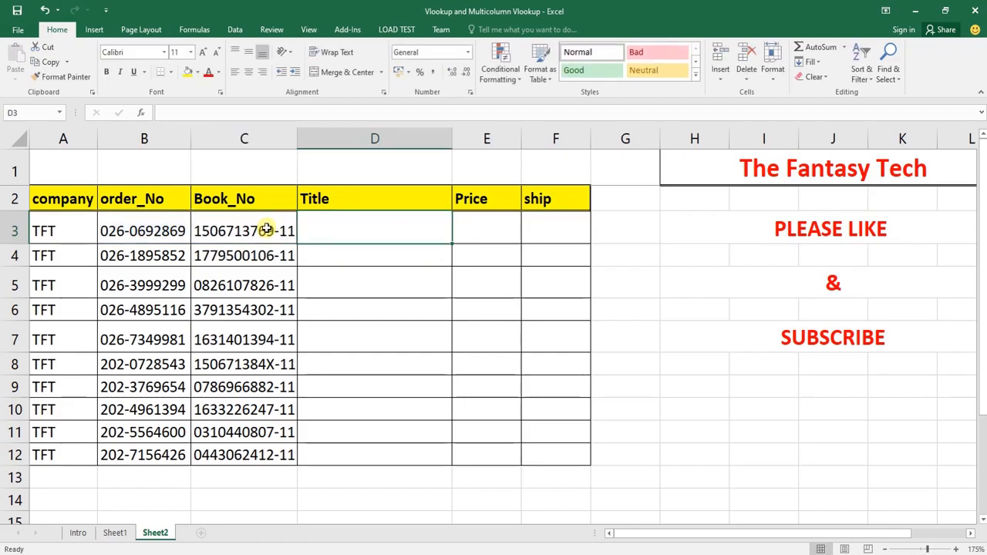
key(shift+Right)
key(shift+Right)
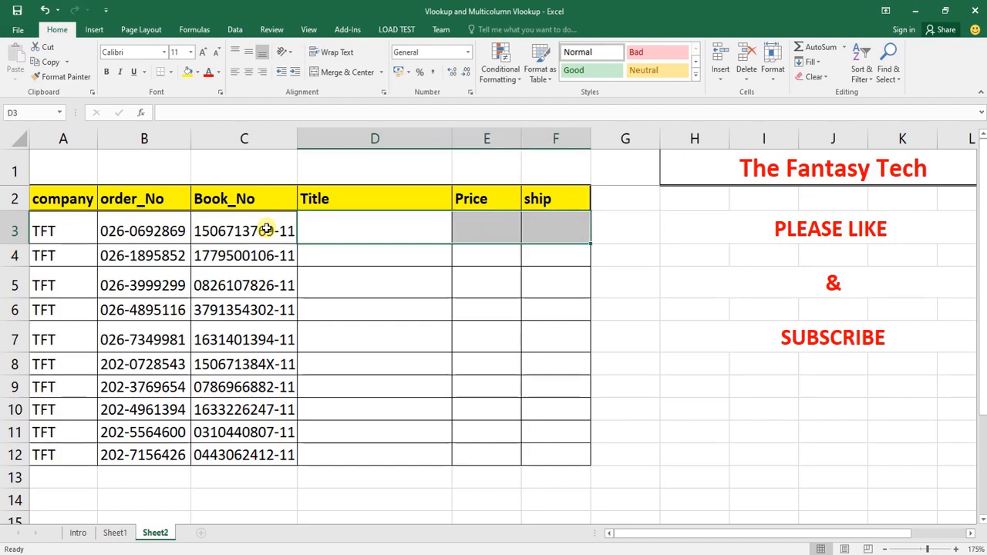
key(Up)
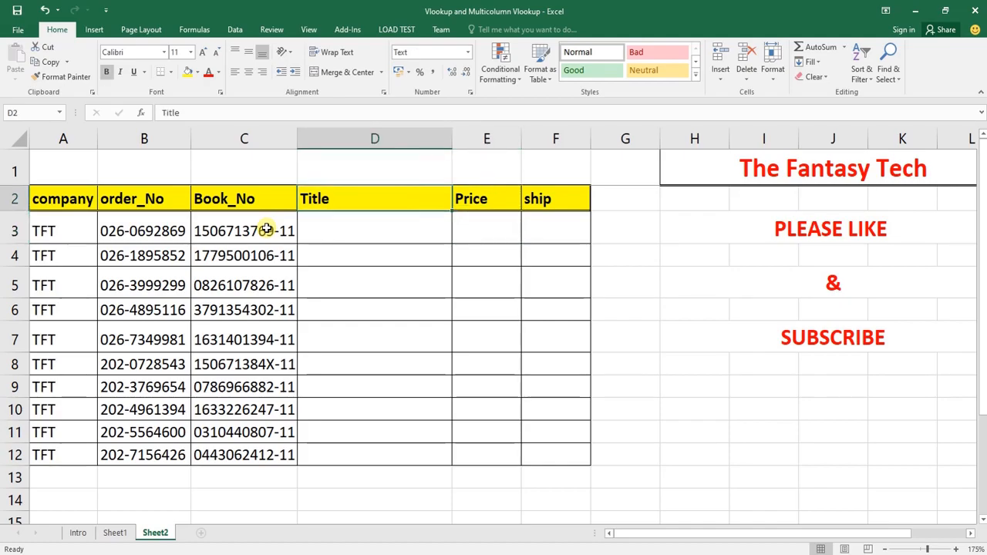
key(Right)
key(Right)
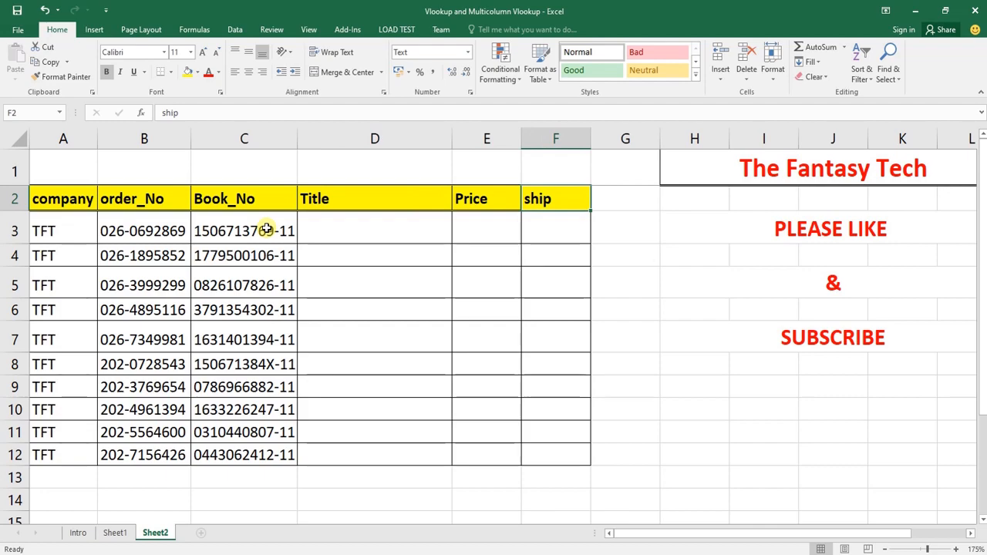
key(Left)
key(Down)
key(Left)
key(shift+Right)
key(shift+Right)
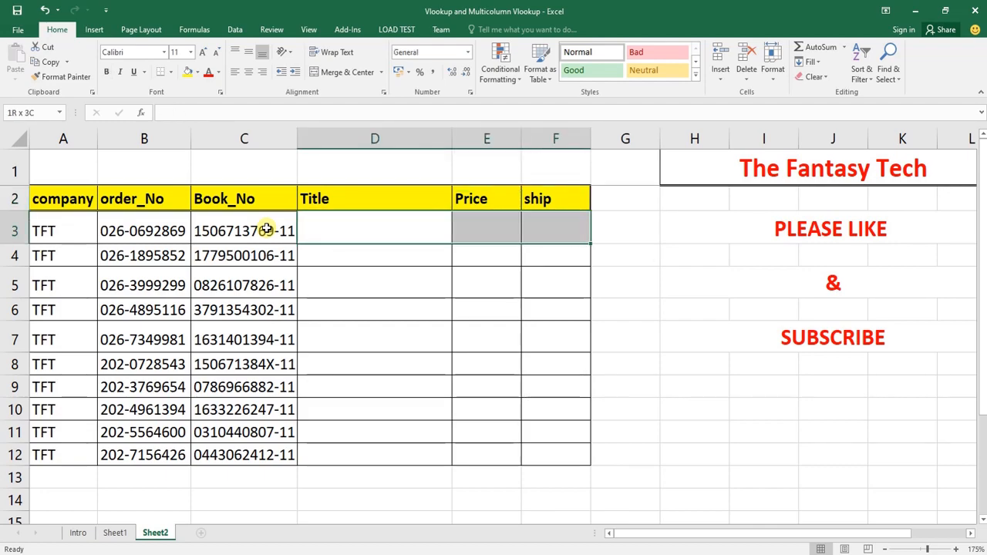
key(Right)
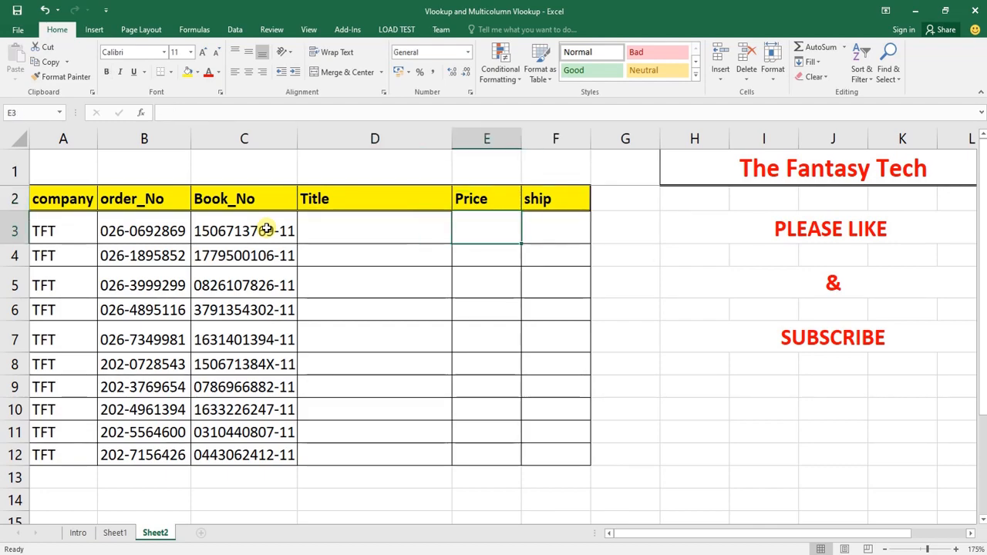
click(562, 223)
drag(562, 223, 390, 225)
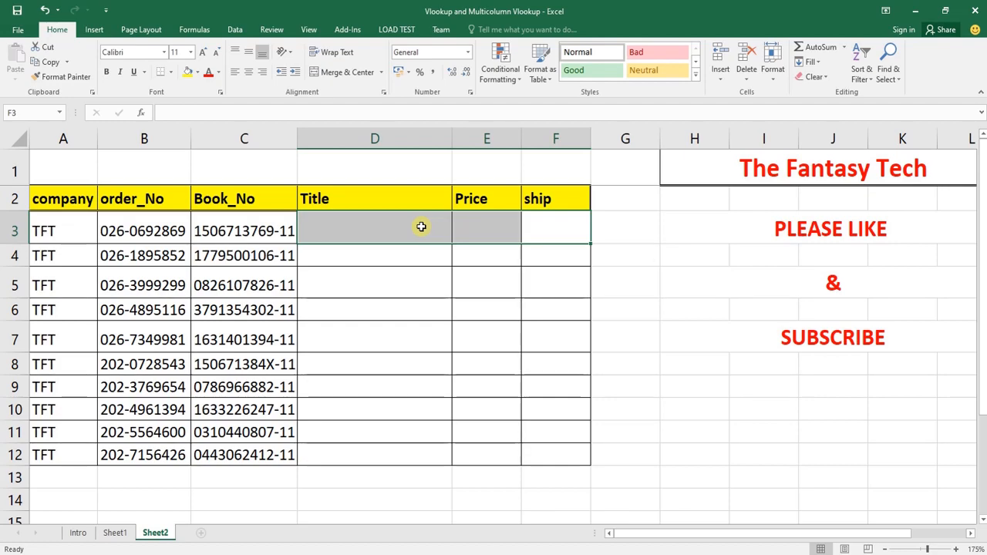
Start one VLOOKUP across the Title, Price and ship cells D3:F3 with the order_No cell B3 as lookup value
click(368, 226)
drag(368, 227, 562, 231)
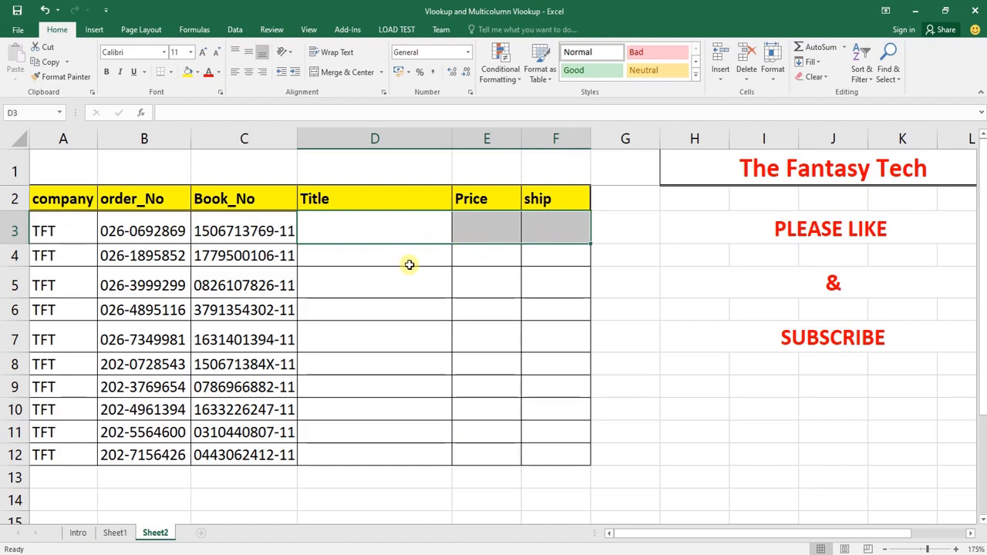
text(=vl)
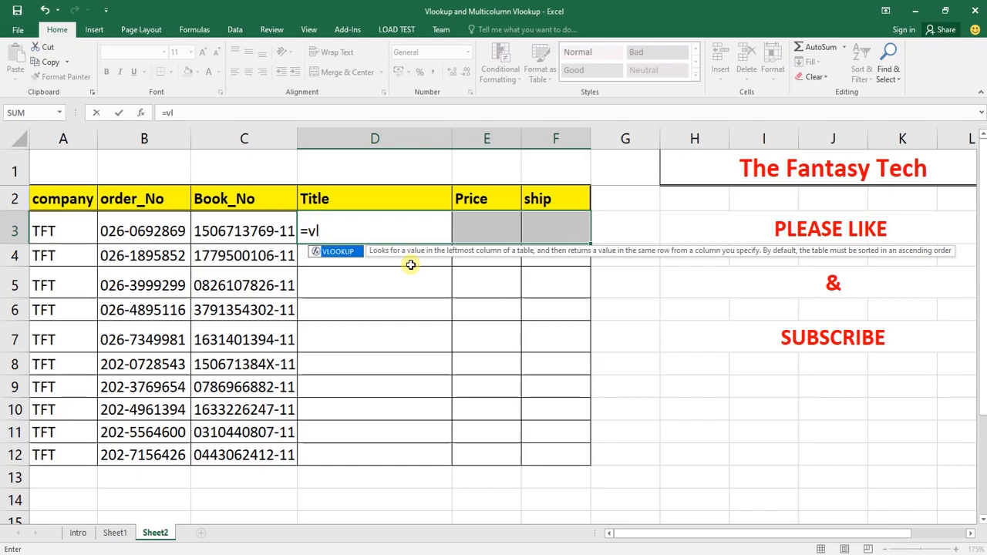
key(Tab)
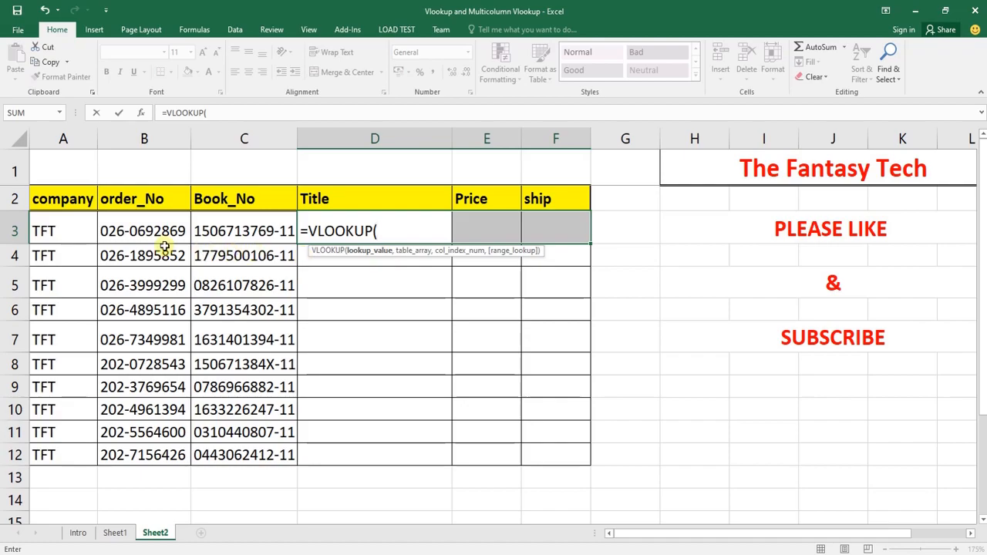
click(145, 231)
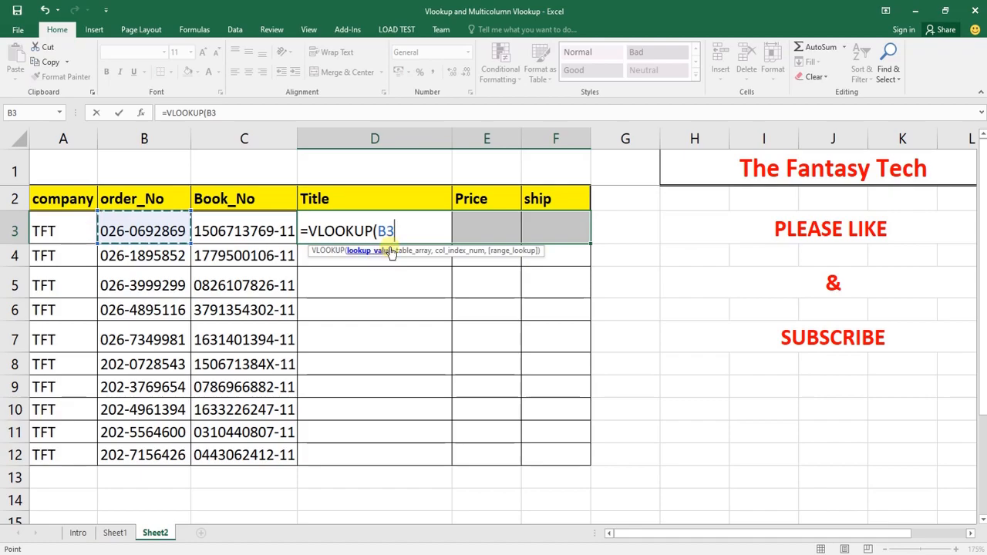
text(,)
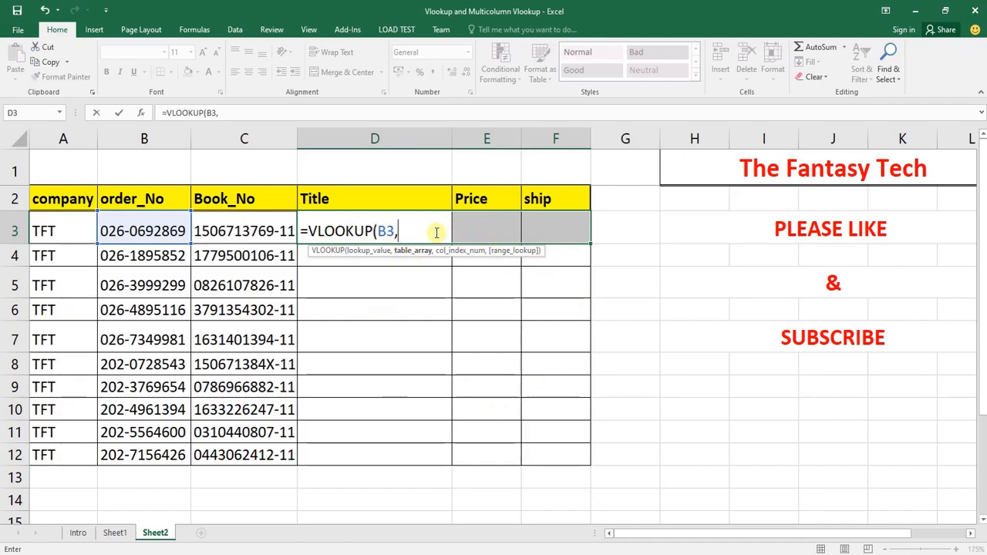
Set the VLOOKUP's table array to the absolute range Sheet1!$B$1:$F$18, from order_No through ship
click(115, 532)
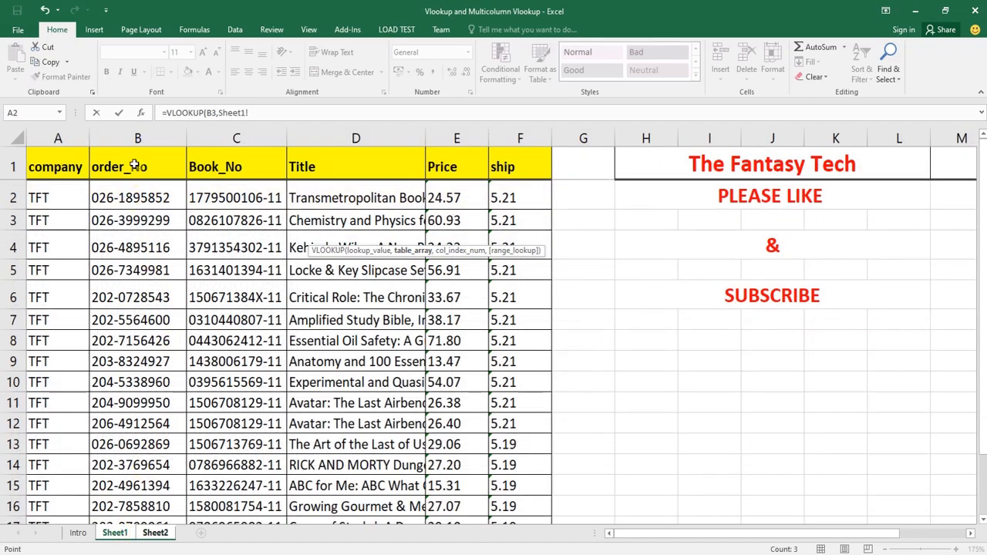
drag(134, 165, 535, 466)
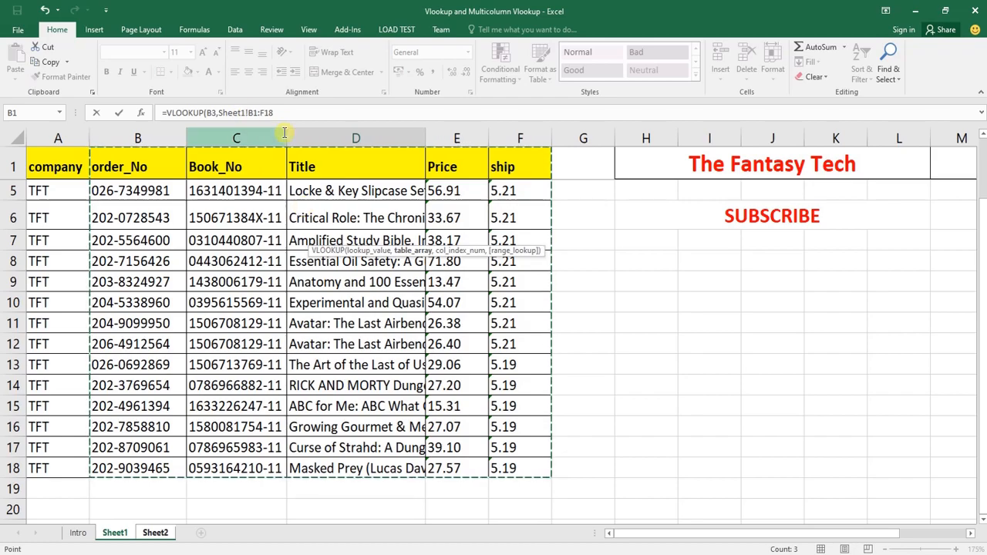
key(F4)
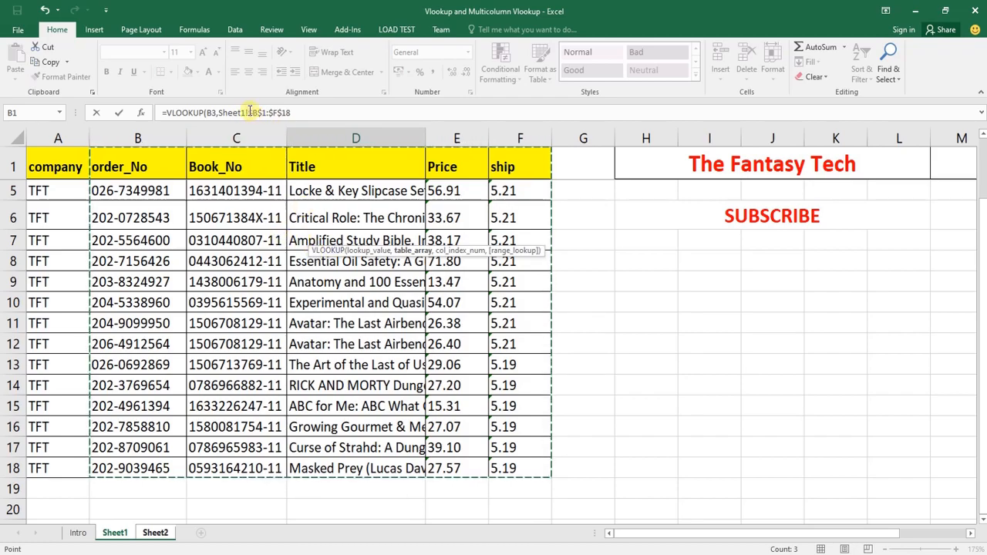
click(304, 115)
text(,)
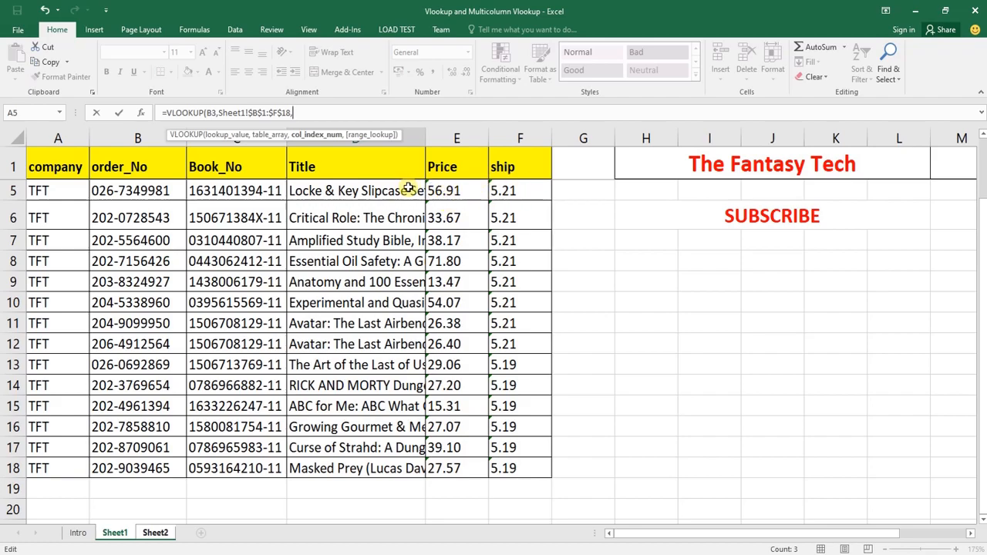
Complete the VLOOKUP with the column index array {3,4,5} and exact match 0, entering it as an array formula in D3:F3
text(3,4,5)
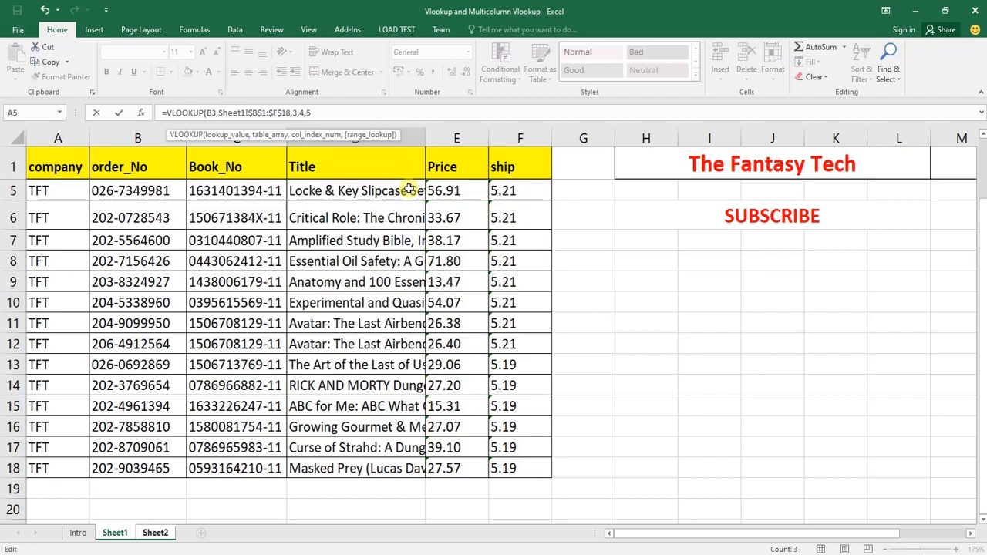
key(BackSpace)
key(BackSpace)
key(BackSpace)
key(BackSpace)
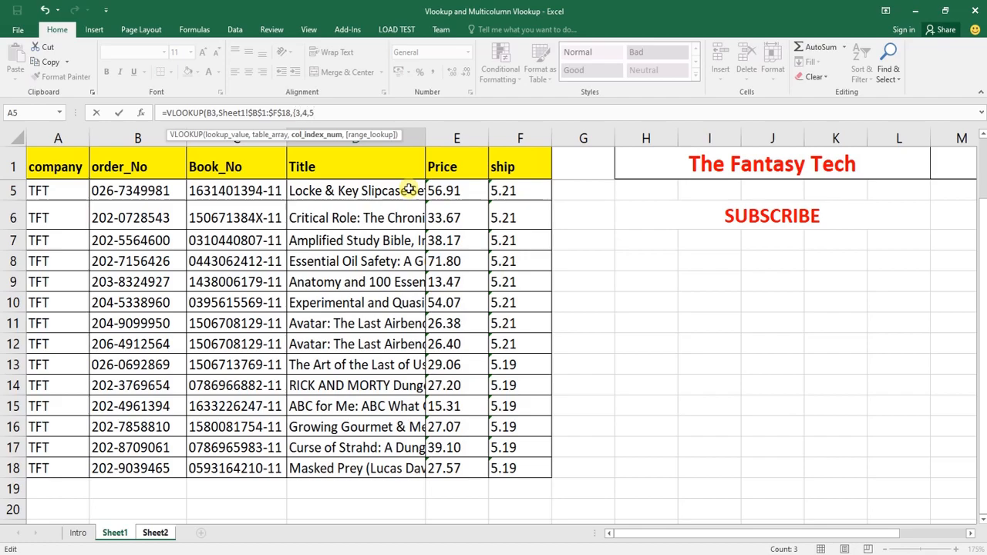
text(,0)
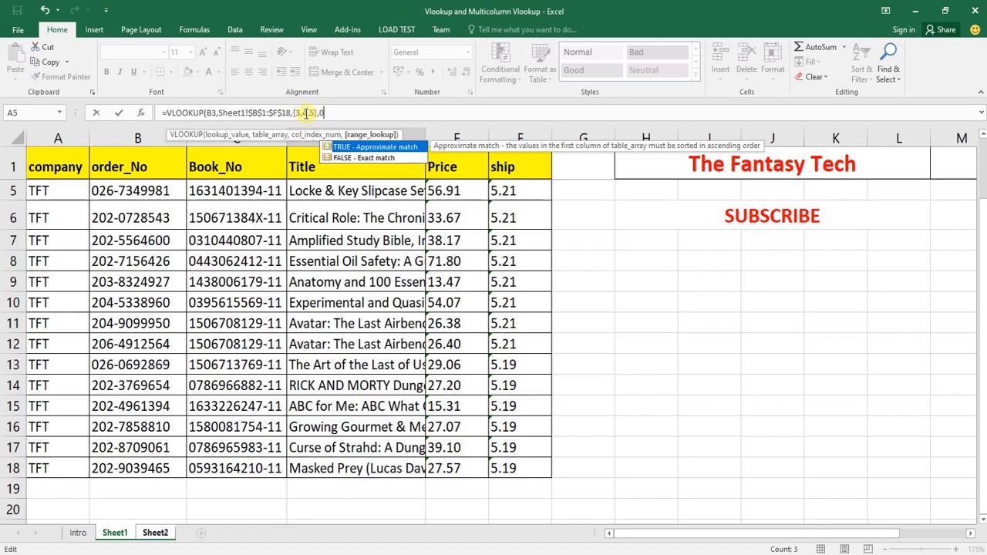
click(292, 112)
text(,)
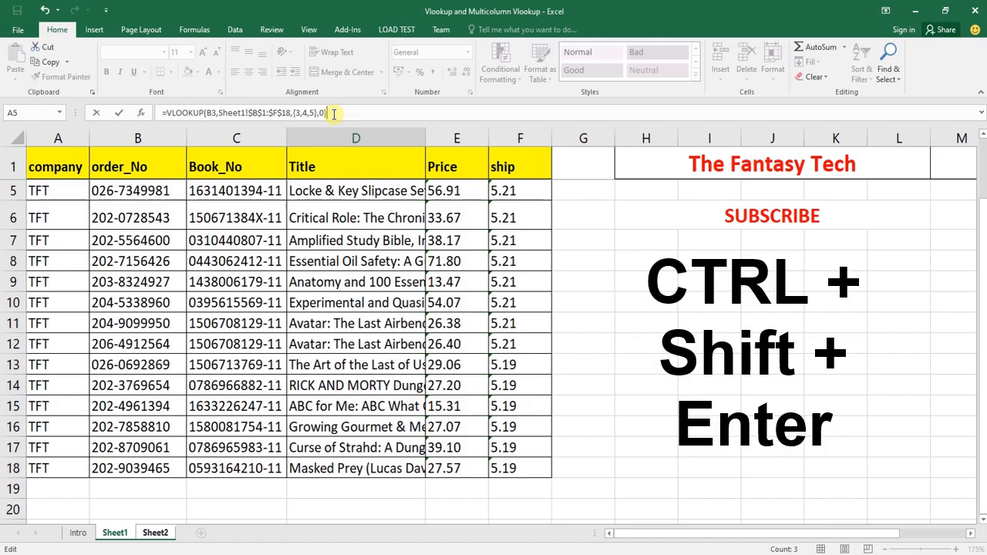
key(ctrl+shift+Return)
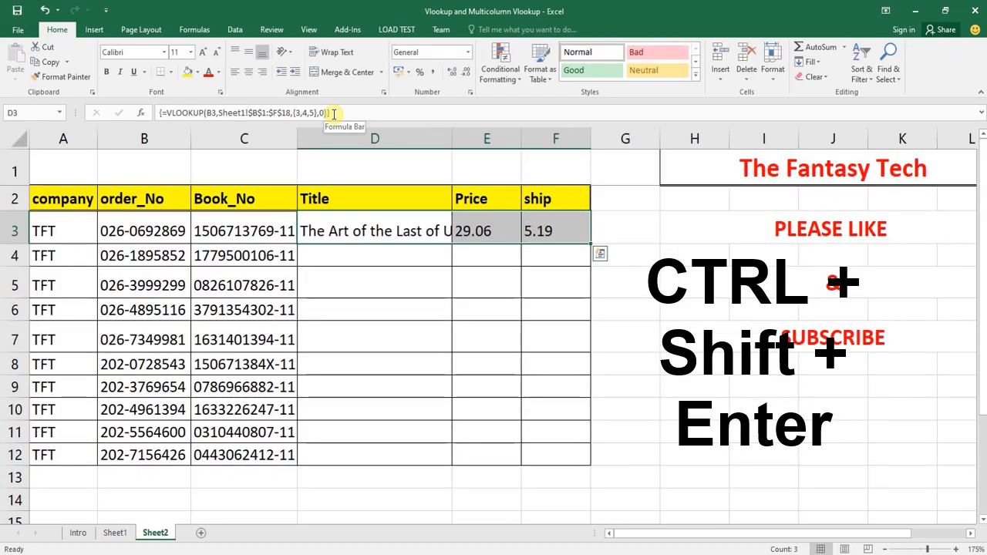
Inspect the array formula shared by the Title, Price and ship cells D3, E3 and F3
key(Right)
key(Down)
key(Left)
key(Up)
key(Right)
key(Right)
key(Left)
key(Left)
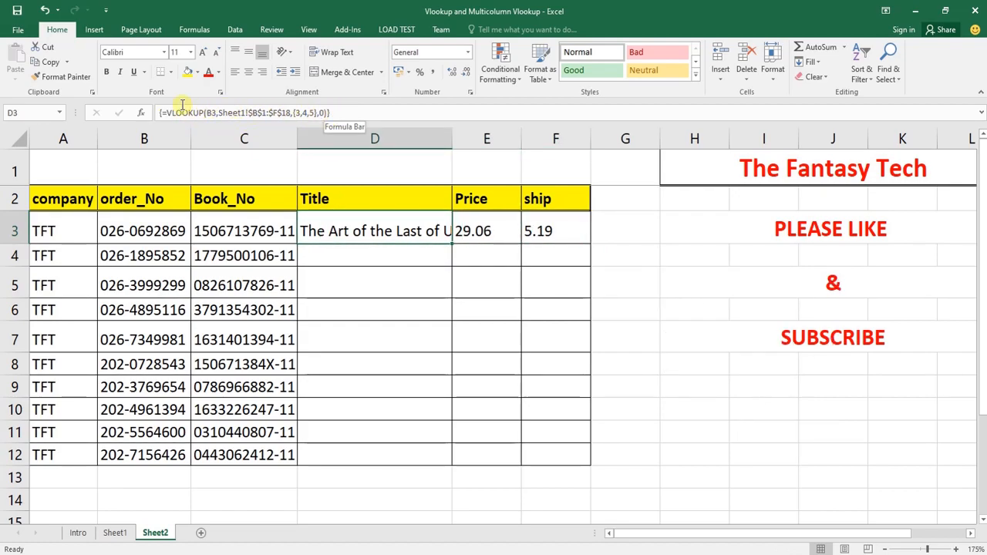
click(498, 230)
click(539, 230)
click(411, 224)
click(477, 230)
click(544, 229)
Fill the multicolumn VLOOKUP array formula from D3:F3 down through row 12
click(379, 227)
drag(370, 227, 532, 457)
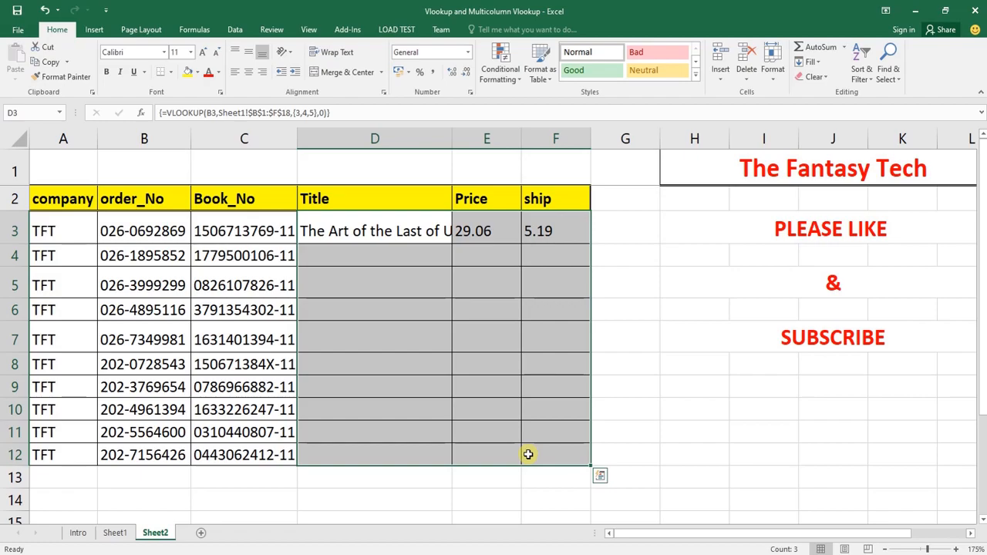
key(ctrl+d)
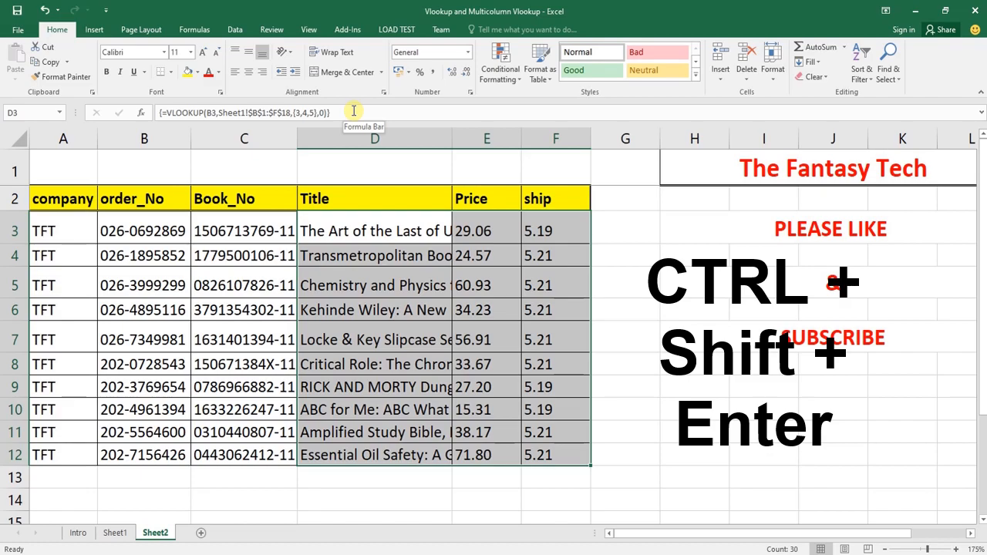
Check the copied array formulas throughout the Title, Price and ship cells D3:F12
key(Left)
key(Right)
key(Right)
key(Right)
key(Left)
key(Down)
key(Left)
key(Down)
key(Down)
key(Down)
key(Down)
key(Down)
key(Down)
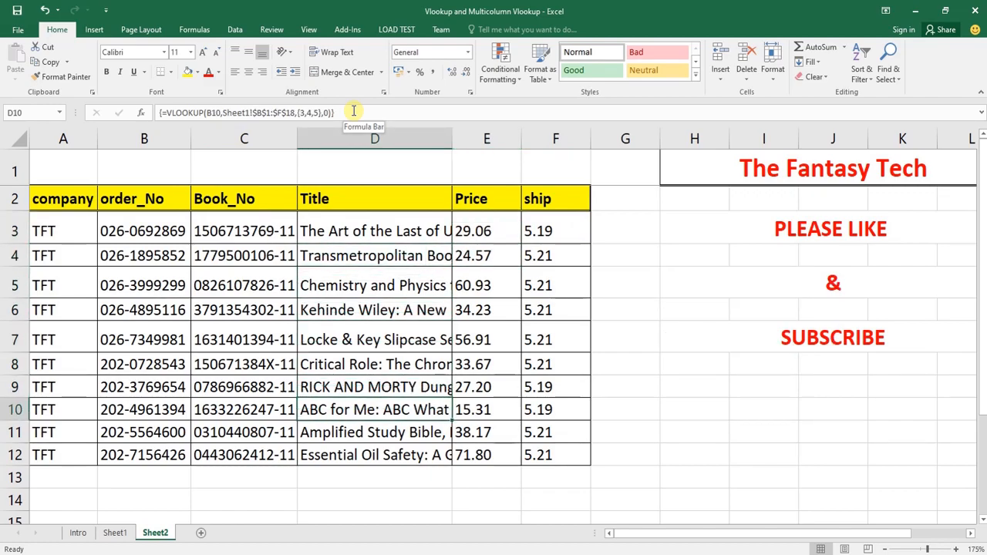
key(Down)
key(Down)
key(Down)
key(Right)
key(Up)
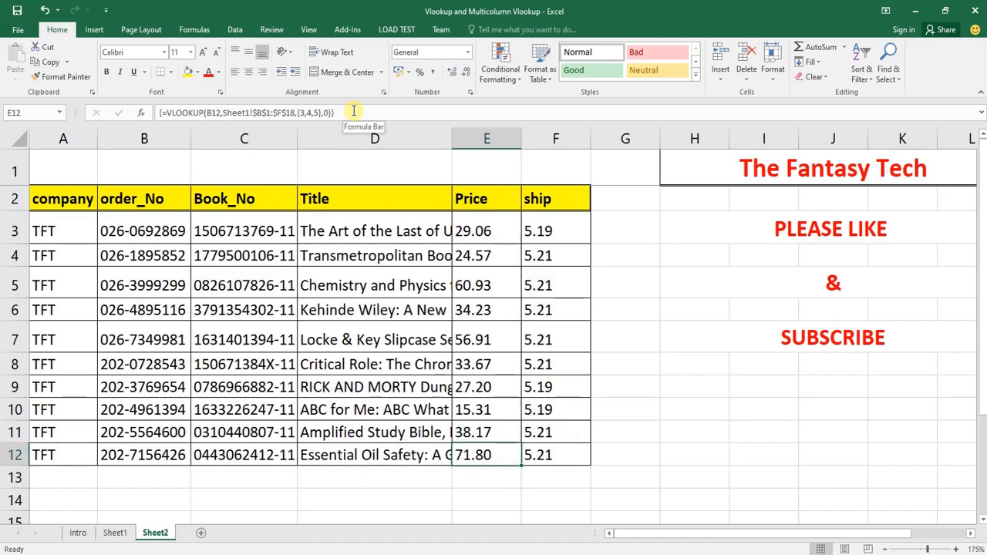
key(Right)
key(Up)
key(Up)
key(Up)
key(Up)
key(Up)
key(Up)
key(Up)
key(Up)
key(Up)
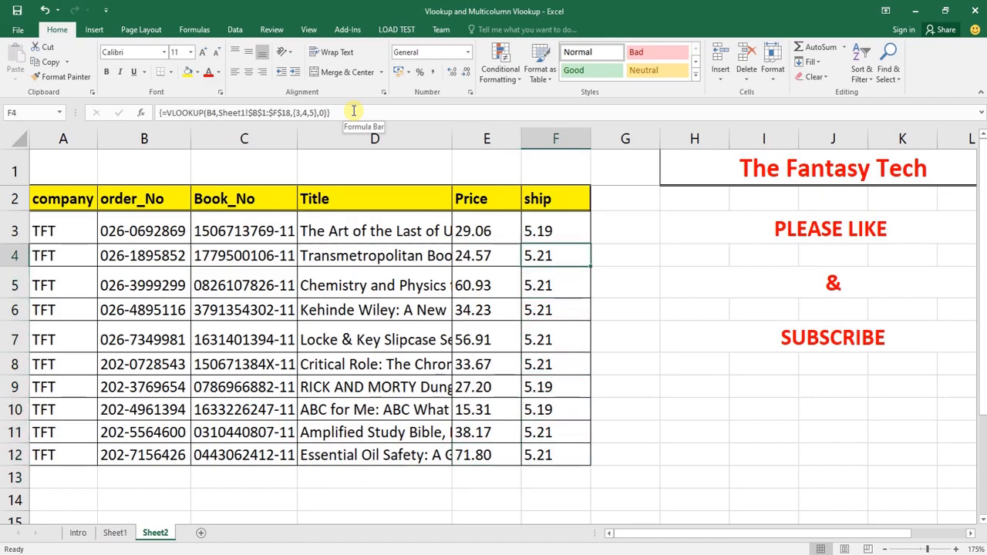
key(Left)
key(Left)
key(Left)
key(Right)
key(Left)
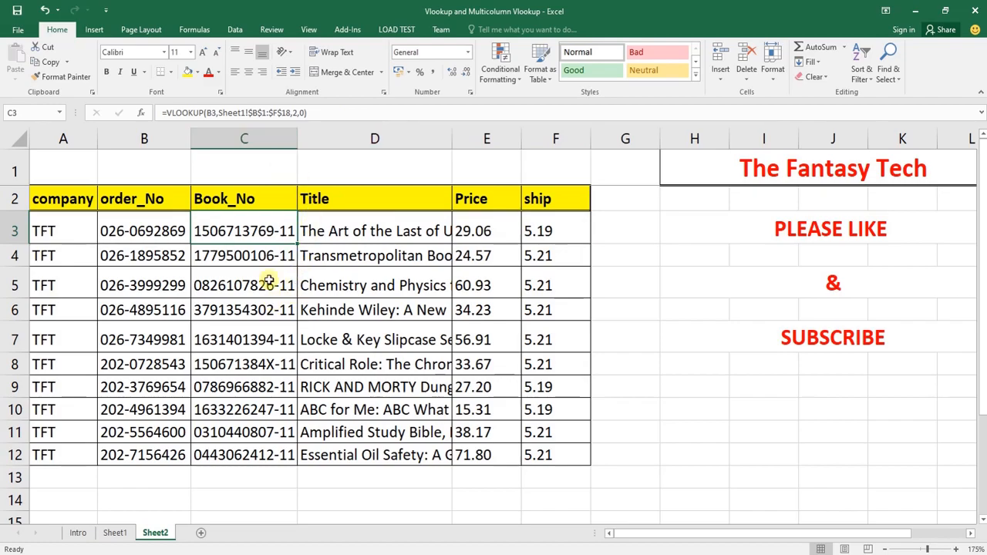
Review the Book_No results in C3:C12 on Sheet2 against the source data on Sheet1
drag(257, 231, 250, 453)
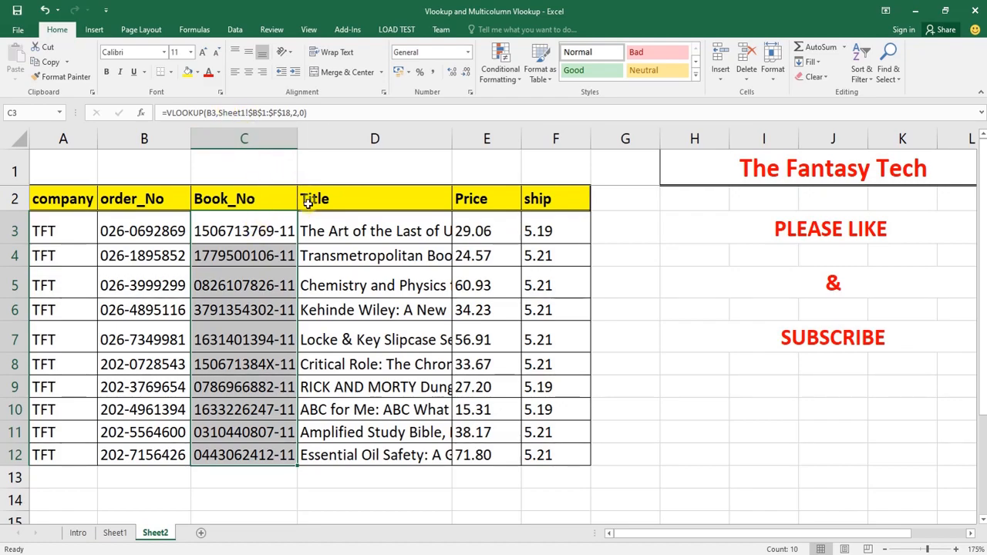
drag(265, 231, 260, 455)
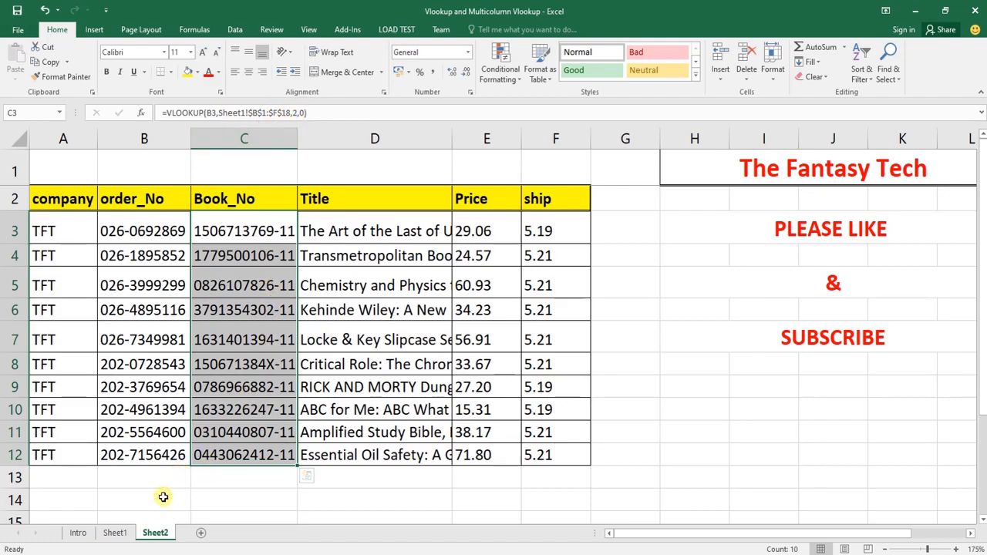
click(115, 532)
click(155, 532)
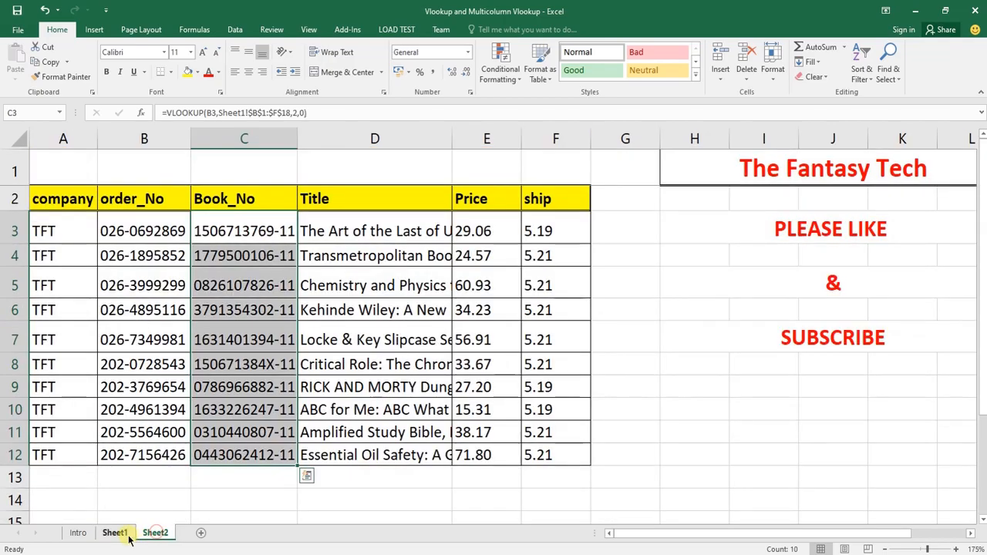
click(116, 534)
click(154, 532)
click(114, 532)
click(154, 532)
click(114, 532)
click(154, 532)
click(124, 533)
click(154, 533)
click(115, 533)
click(154, 532)
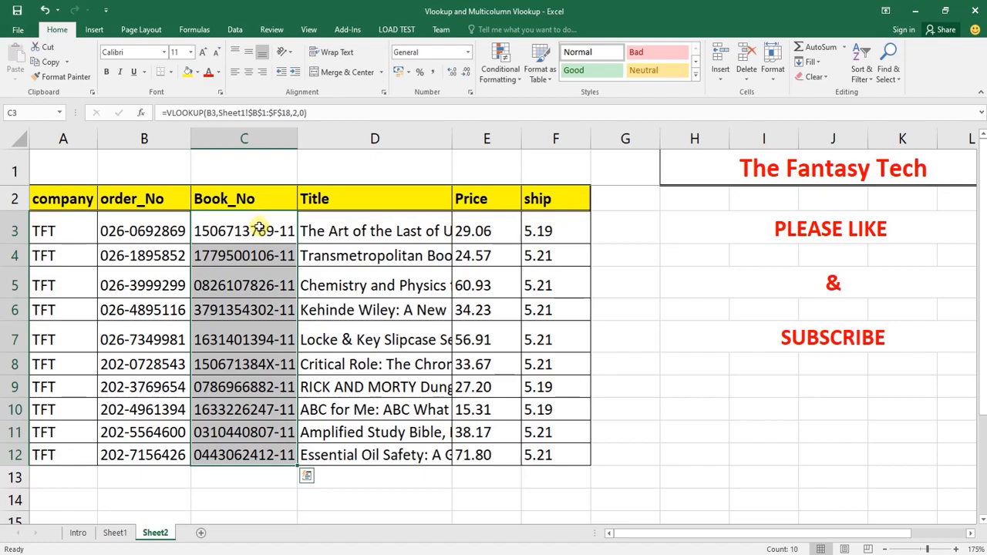
Examine the absolute lookup range $B$1:$F$18 in the Book_No formulas in C3:C12
click(259, 231)
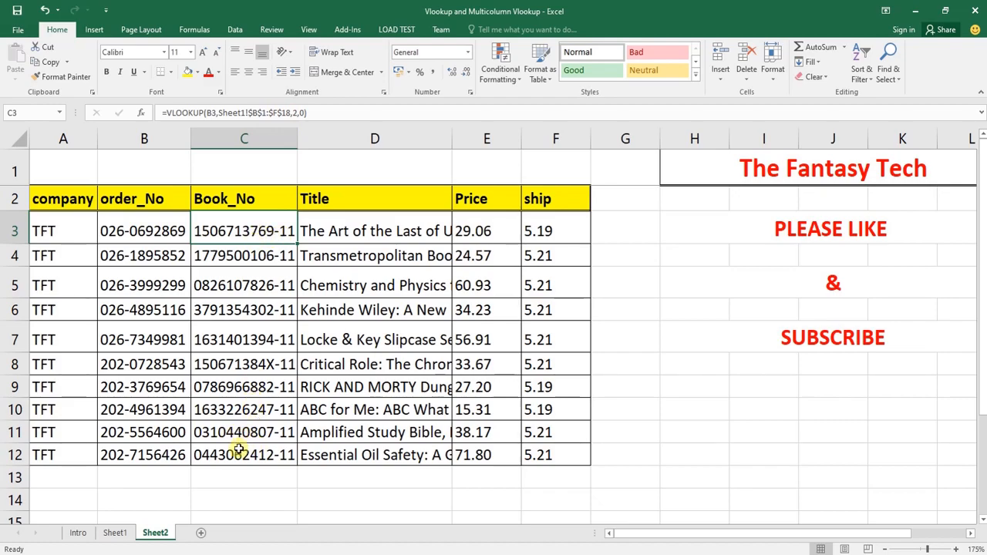
drag(234, 433, 241, 455)
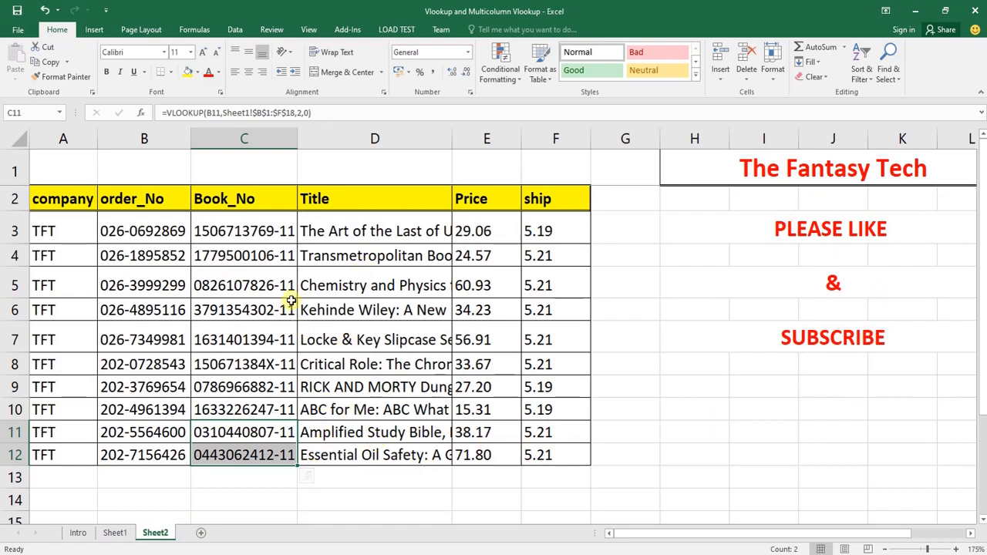
drag(267, 229, 265, 447)
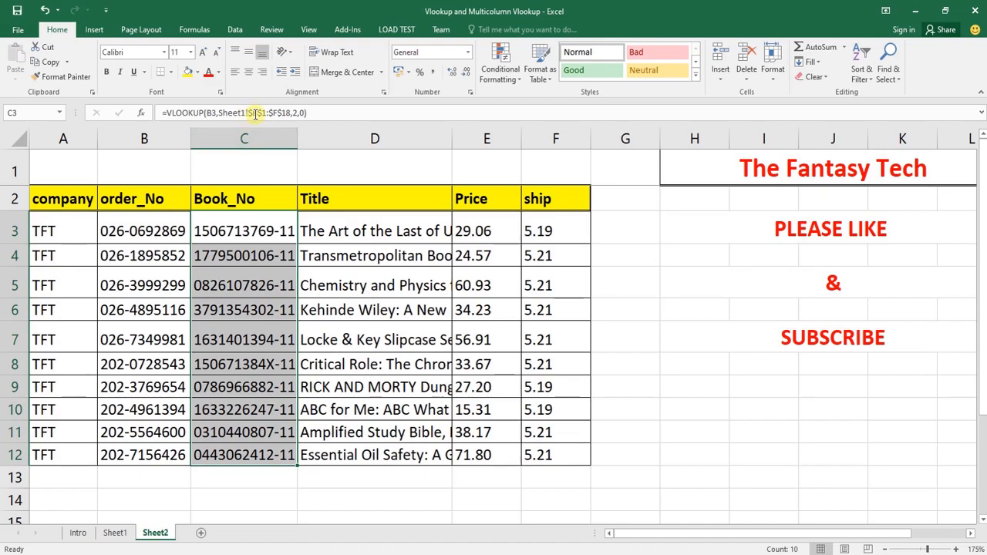
drag(274, 230, 281, 432)
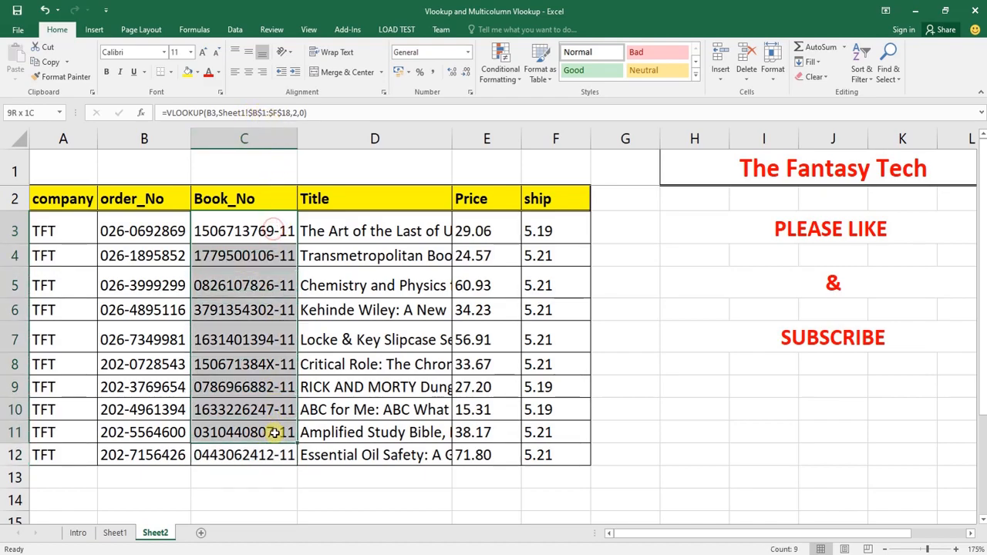
drag(248, 113, 290, 112)
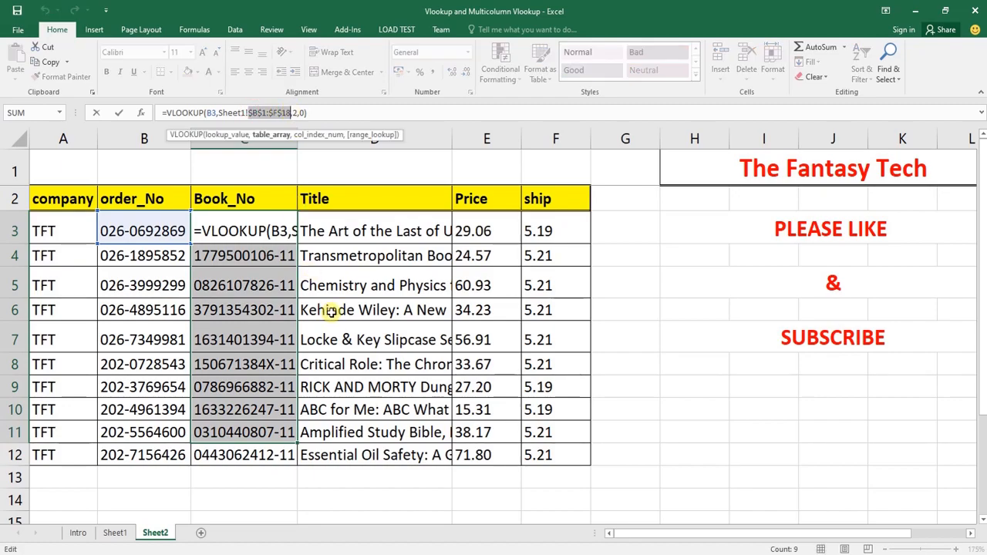
key(ctrl+Return)
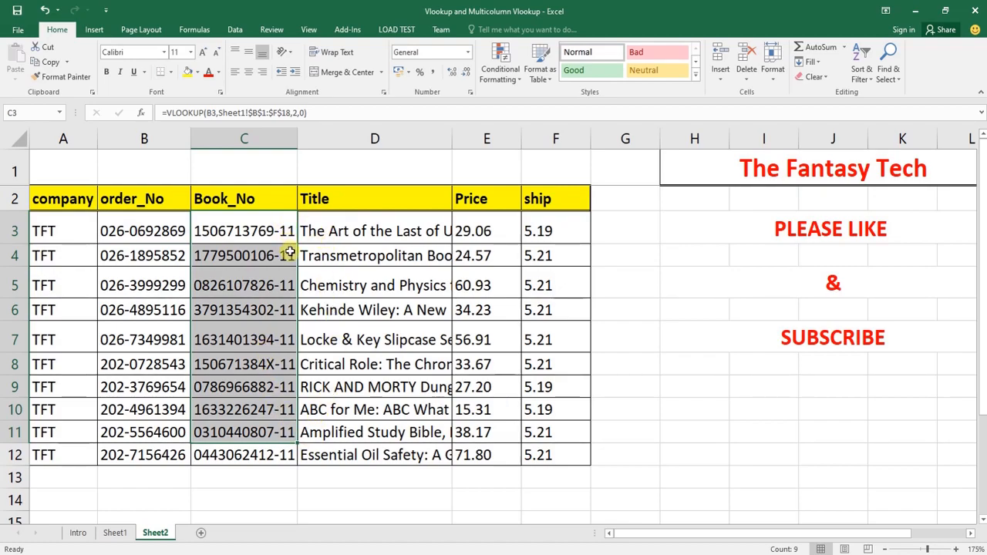
drag(277, 455, 272, 238)
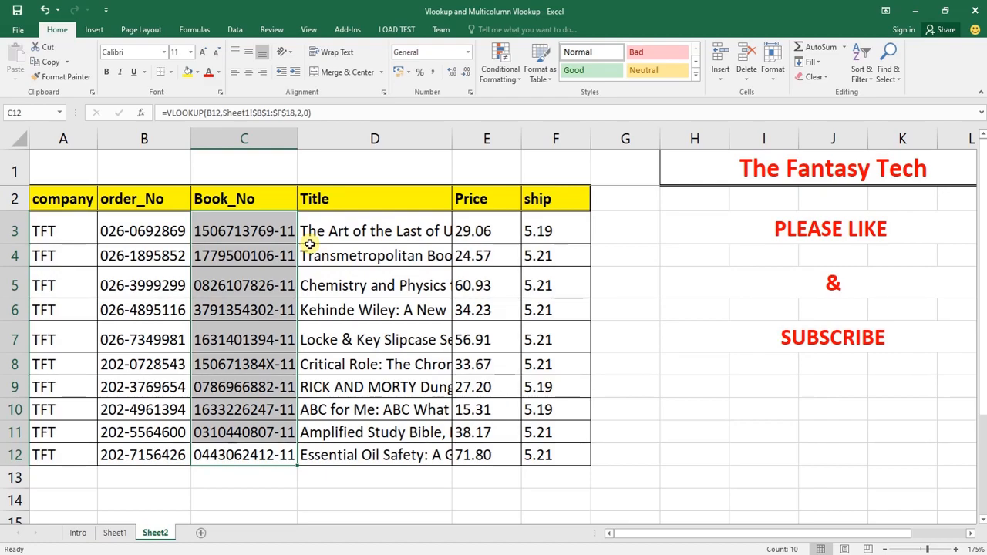
key(Right)
key(Right)
key(Right)
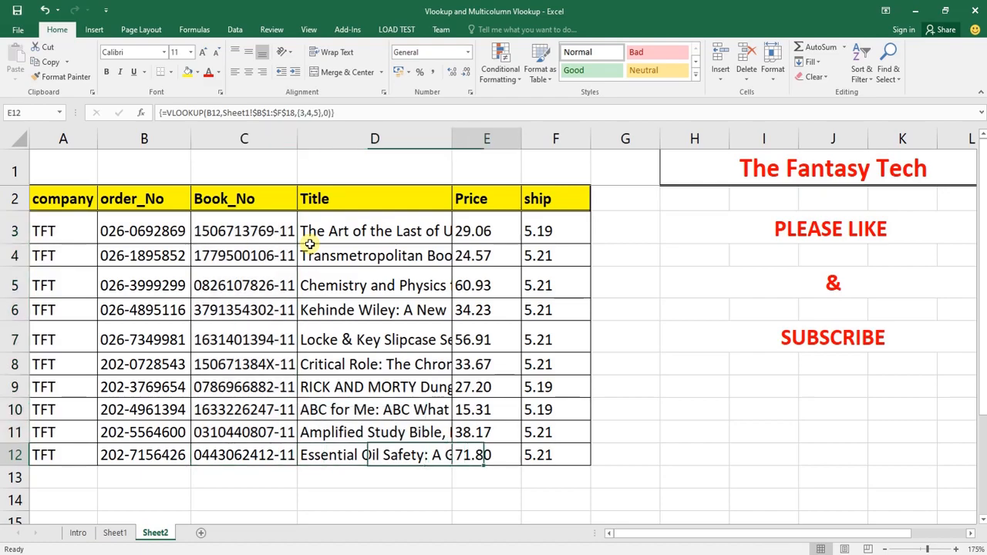
key(Up)
key(ctrl+Up)
key(ctrl+Left)
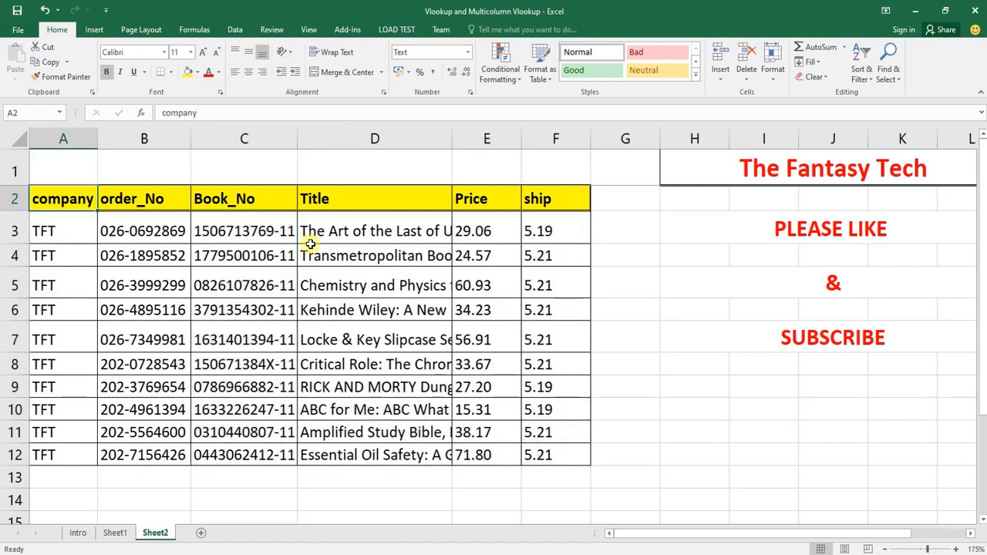